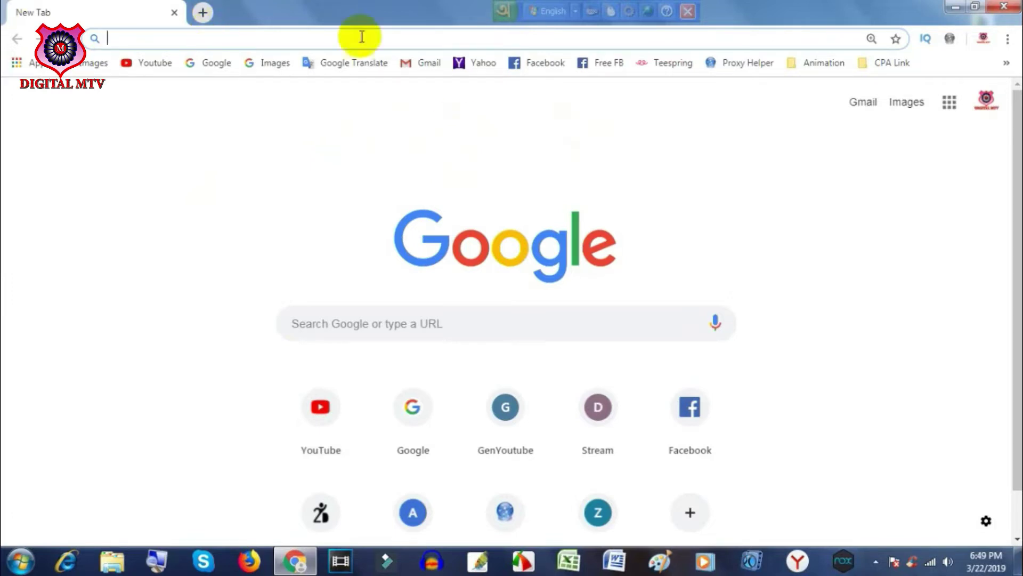
left_click(1006, 63)
left_click(934, 104)
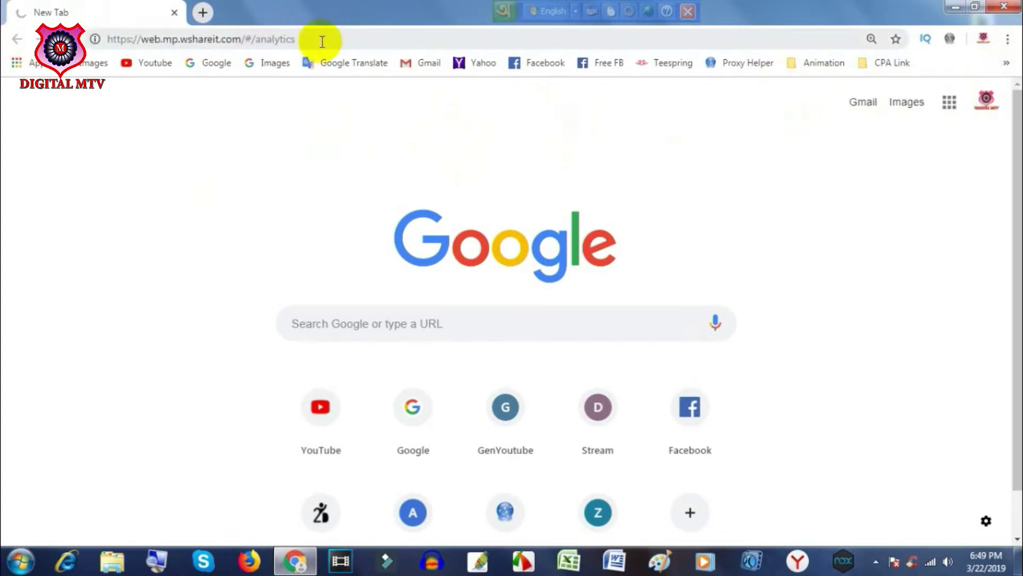
left_click(324, 39)
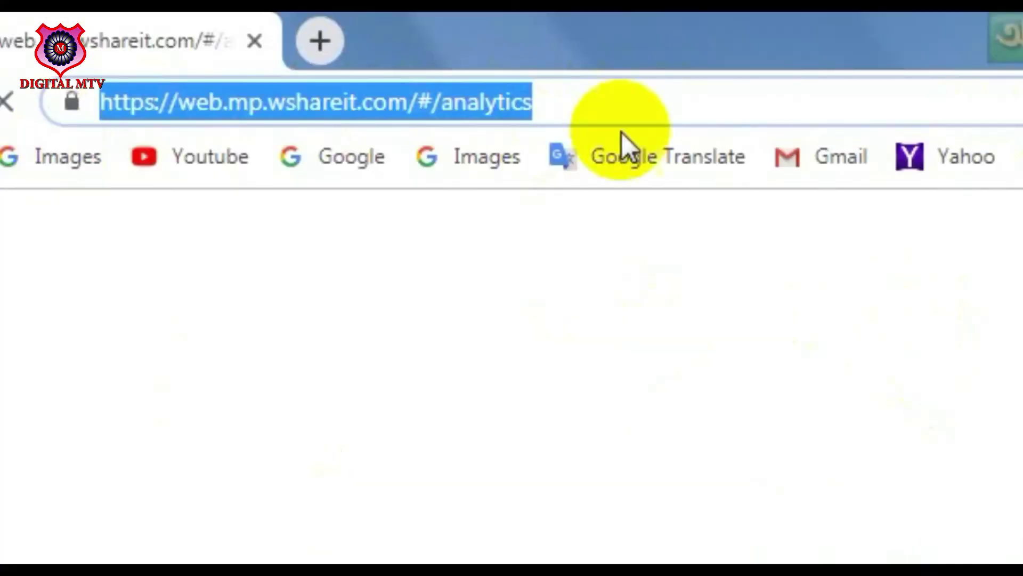
left_click(602, 101)
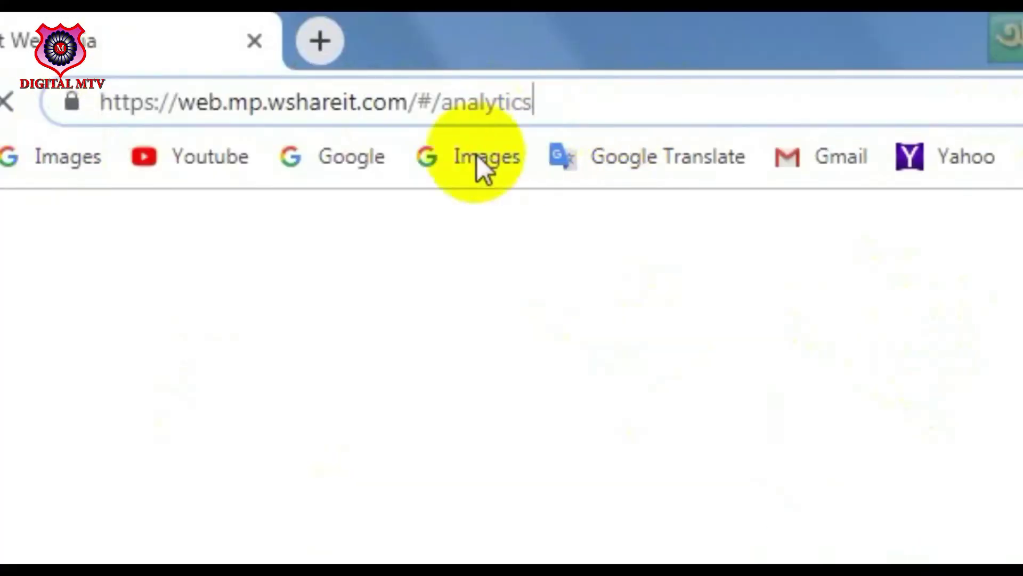
key("Return")
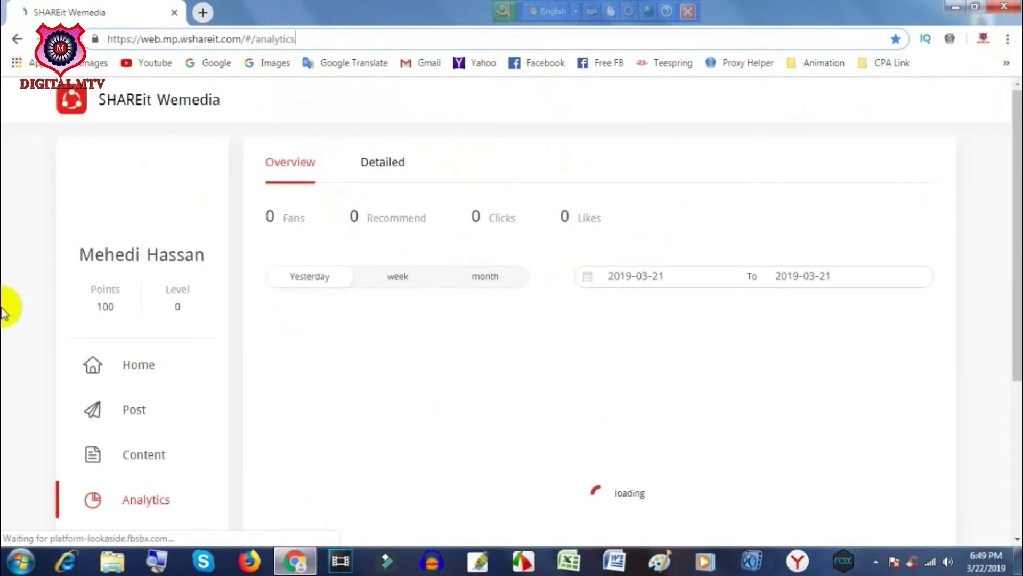
Sign out of the SHAREit Wemedia account and sign up with Facebook
left_click(946, 103)
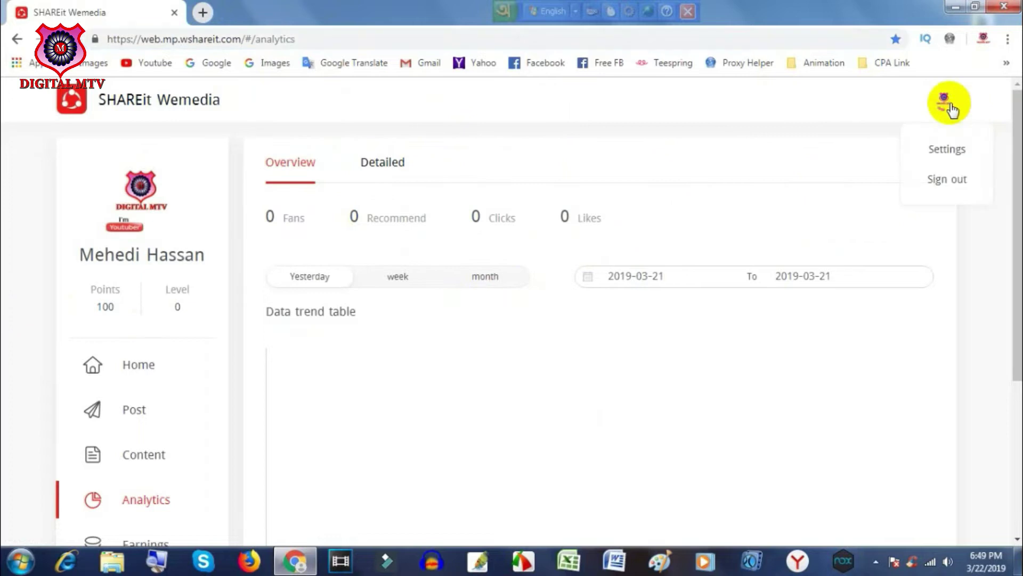
left_click(950, 179)
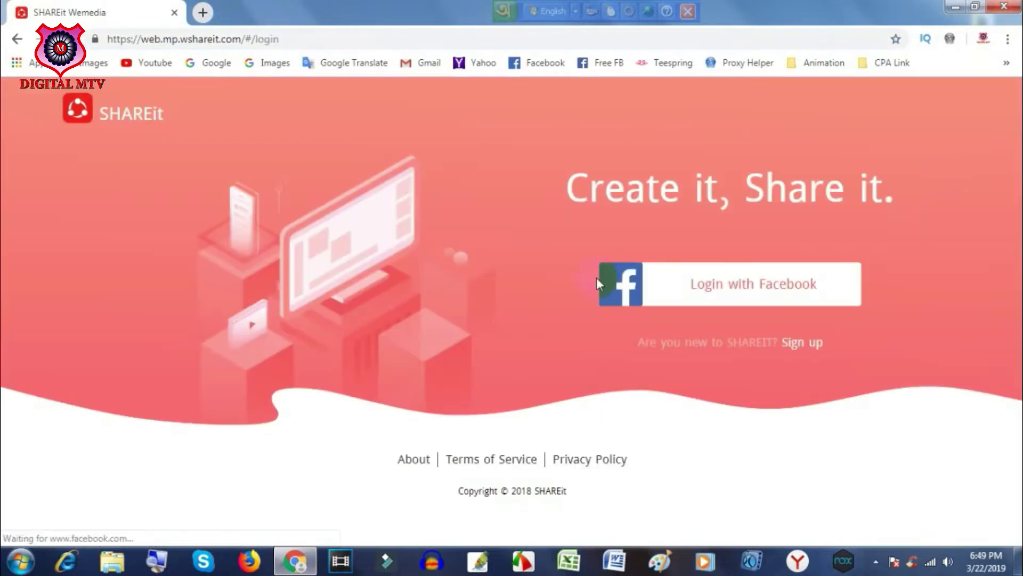
left_click(802, 343)
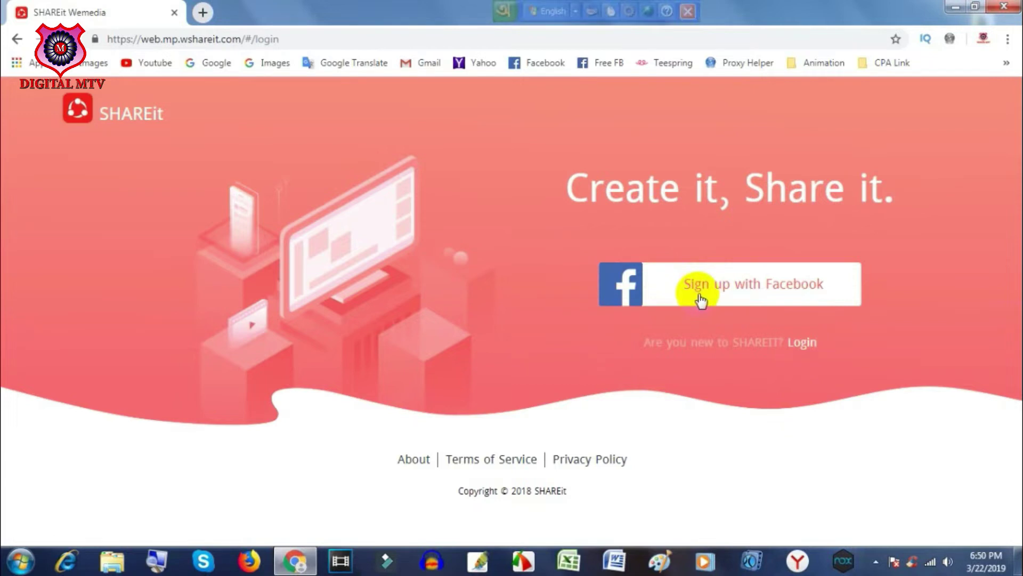
left_click(726, 290)
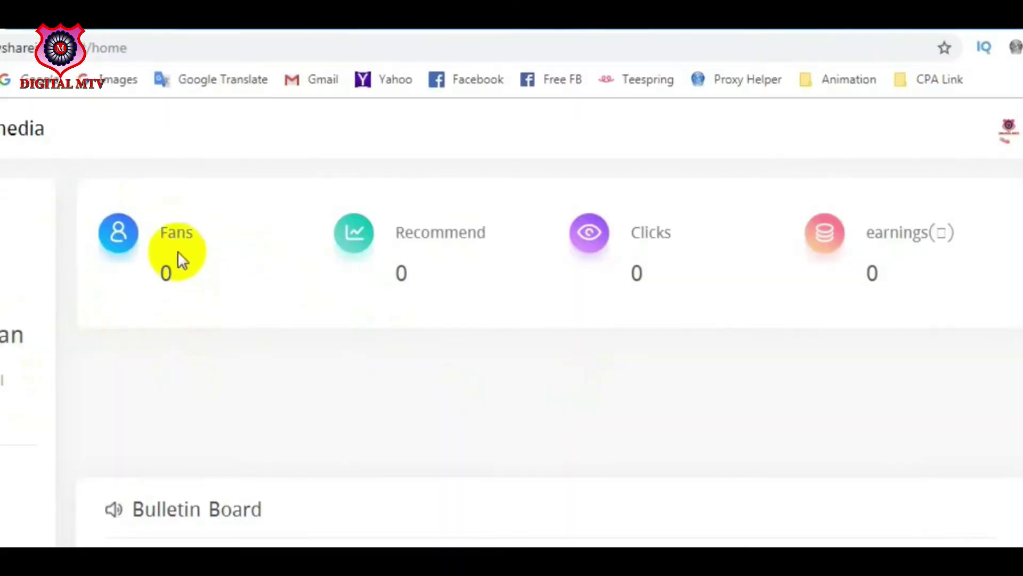
Review the home dashboard's fans, recommend, clicks and earnings figures, plus the profile name, points and level
left_click(385, 236)
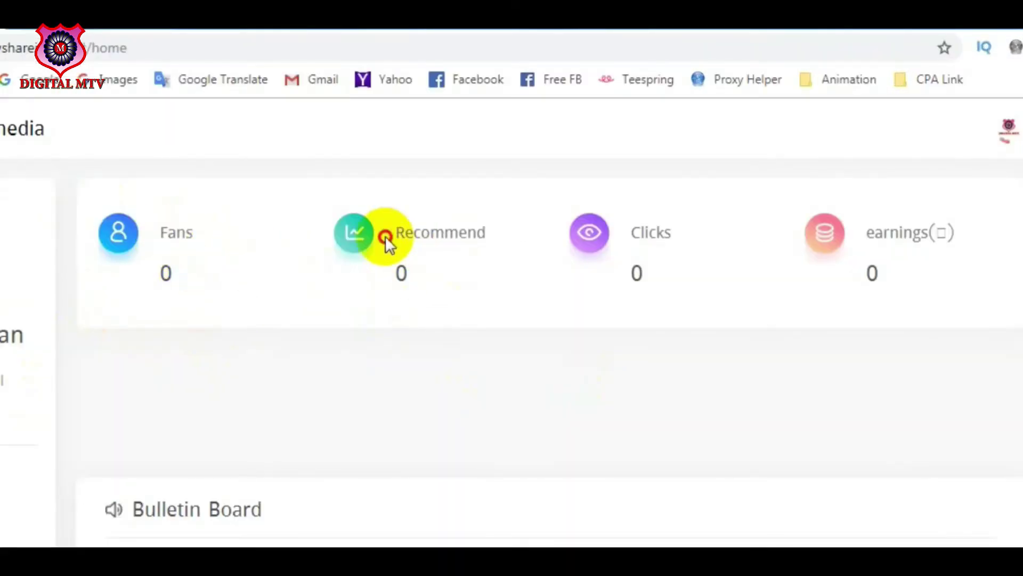
triple_click(879, 241)
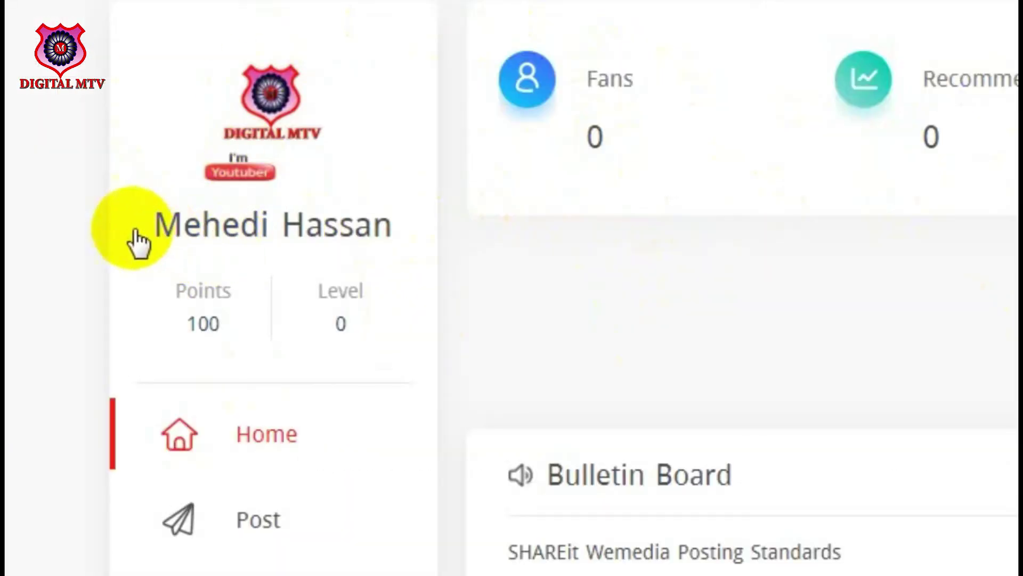
left_click_drag(137, 242, 379, 245)
left_click(183, 342)
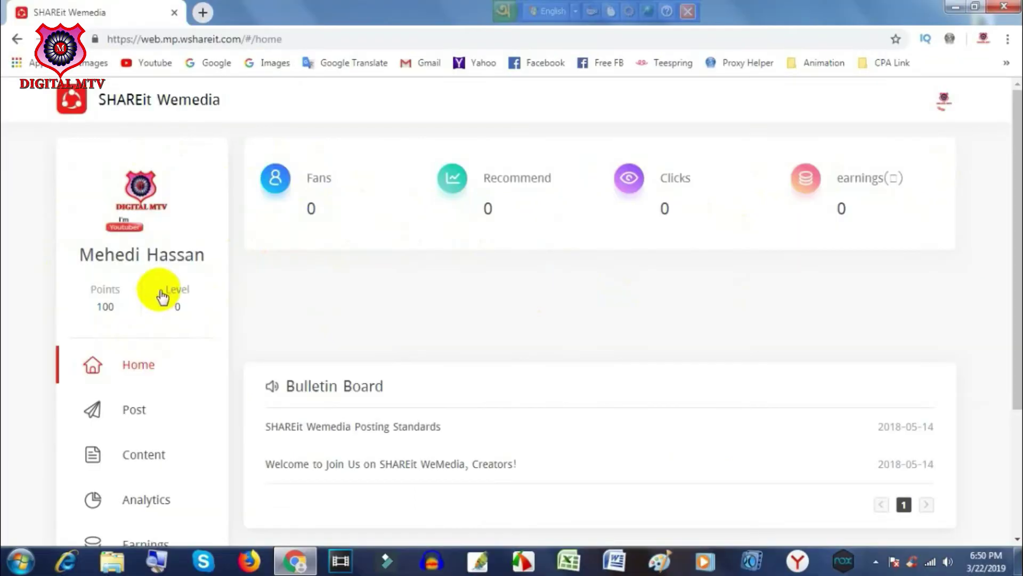
double_click(105, 291)
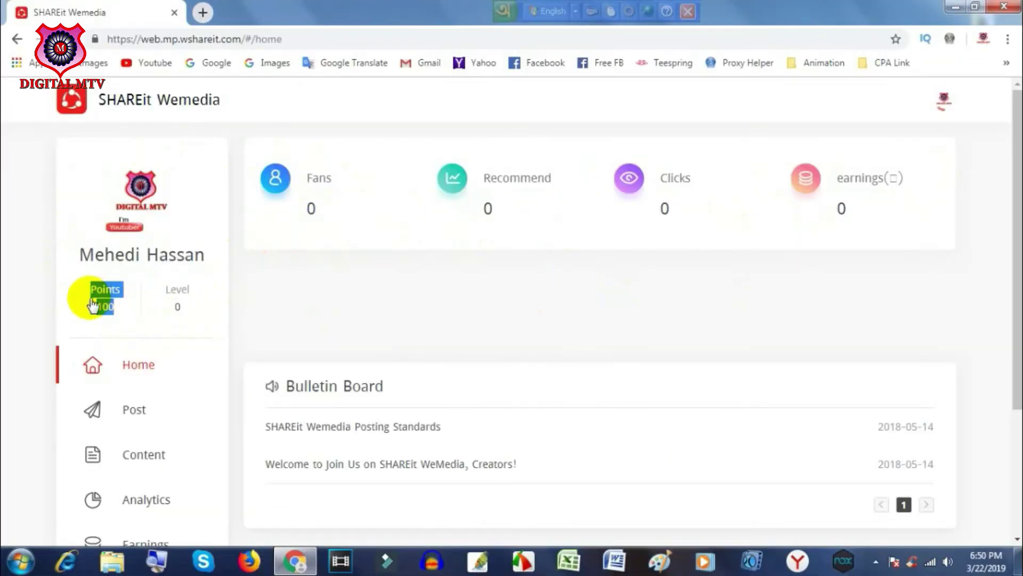
left_click(483, 326)
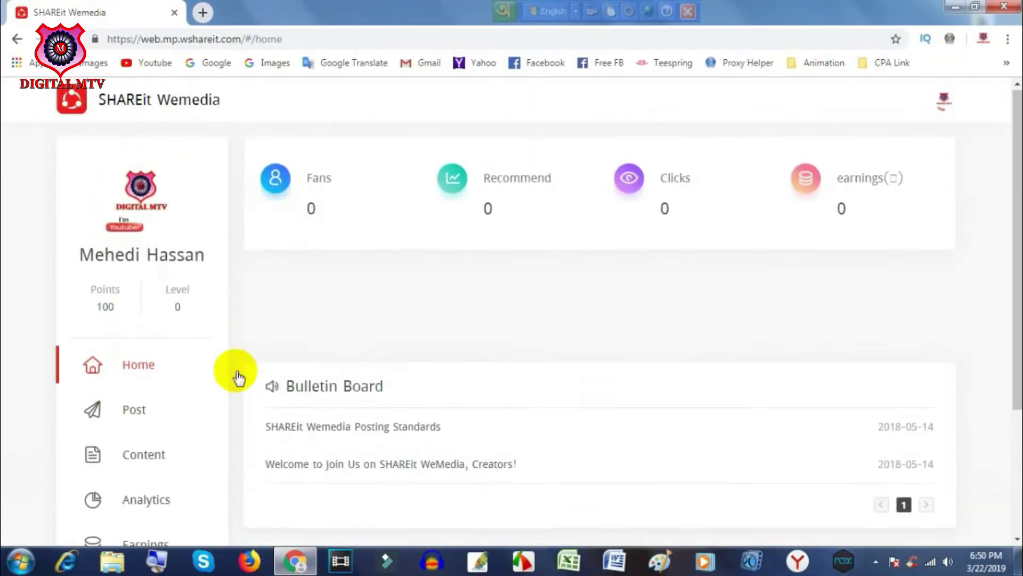
Open the Post page and review the file upload area with its size and resolution limits
scroll(231, 409, "down", 3)
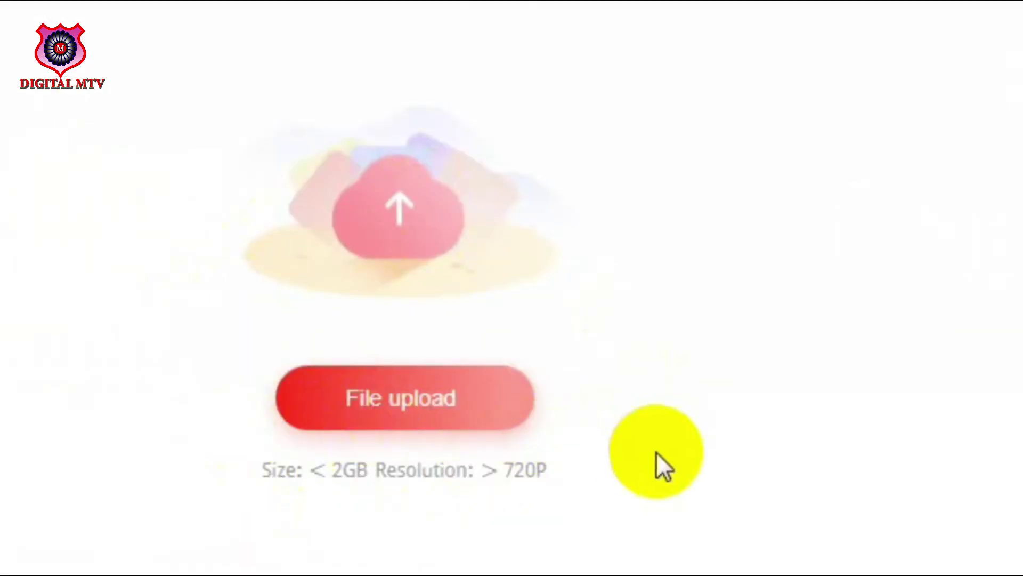
scroll(720, 435, "down", 3)
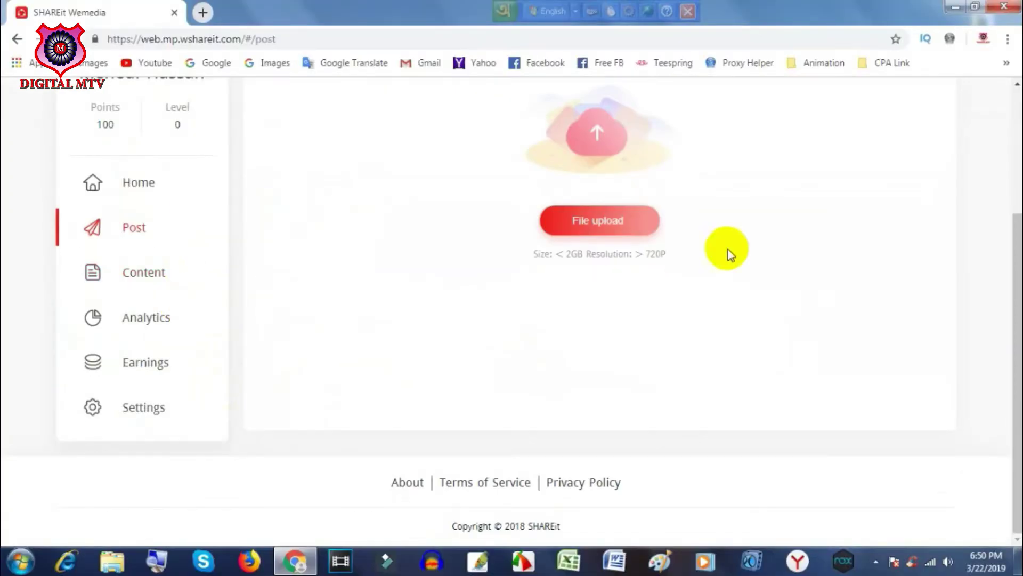
left_click(148, 286)
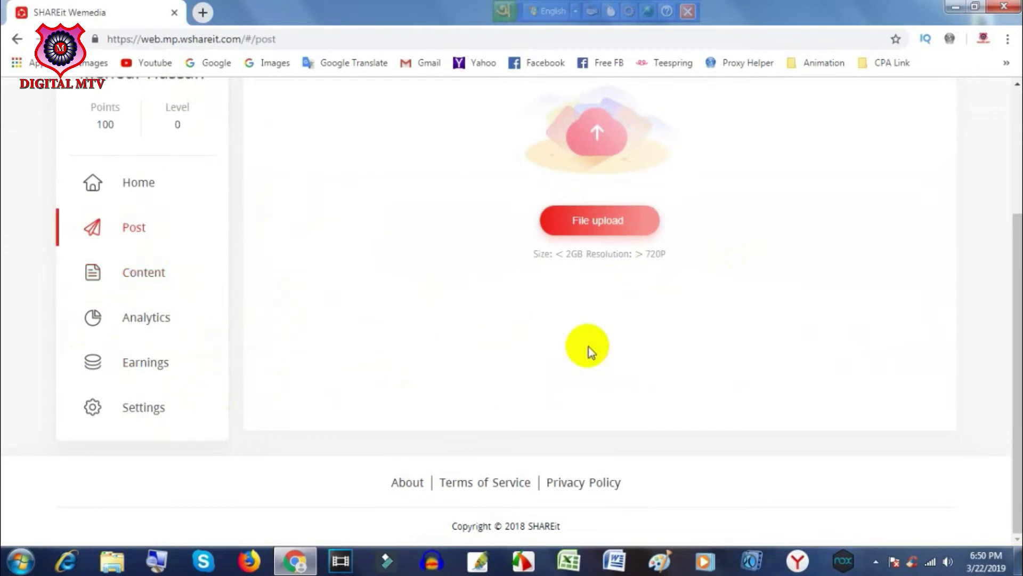
scroll(479, 330, "up", 3)
scroll(269, 367, "down", 3)
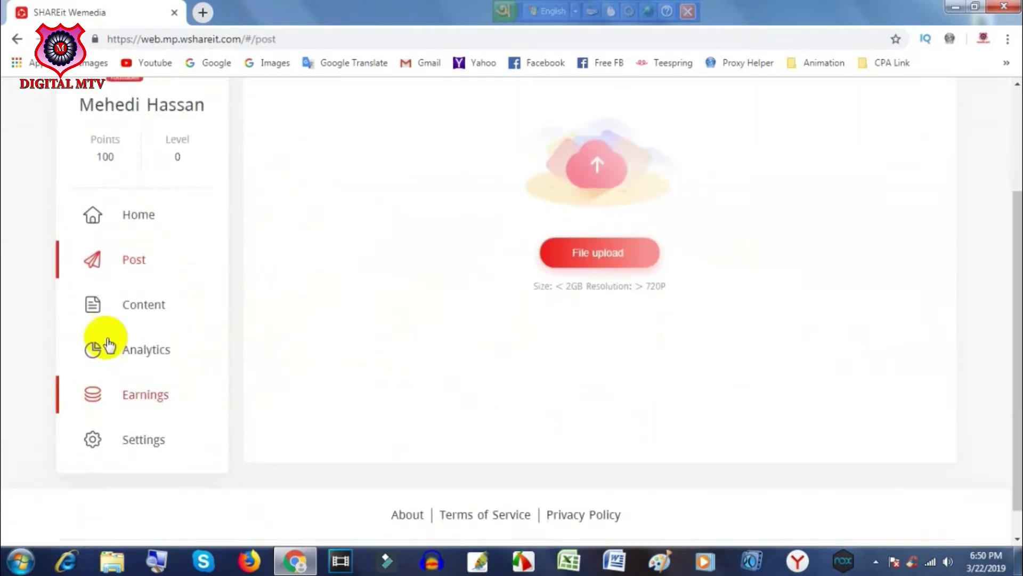
Check the published video's review status on the Content page and view the Earnings page
left_click(109, 307)
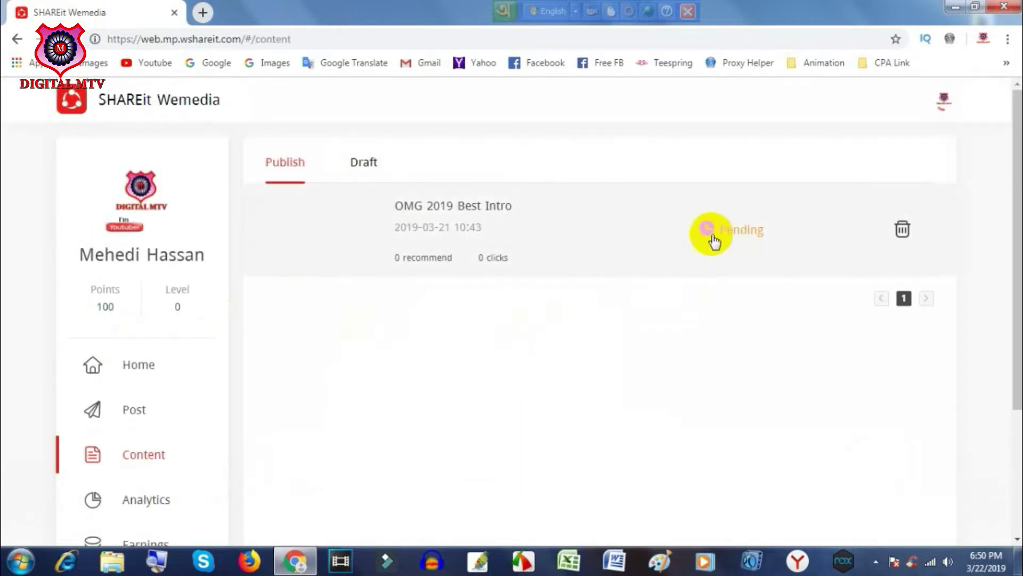
scroll(181, 322, "down", 3)
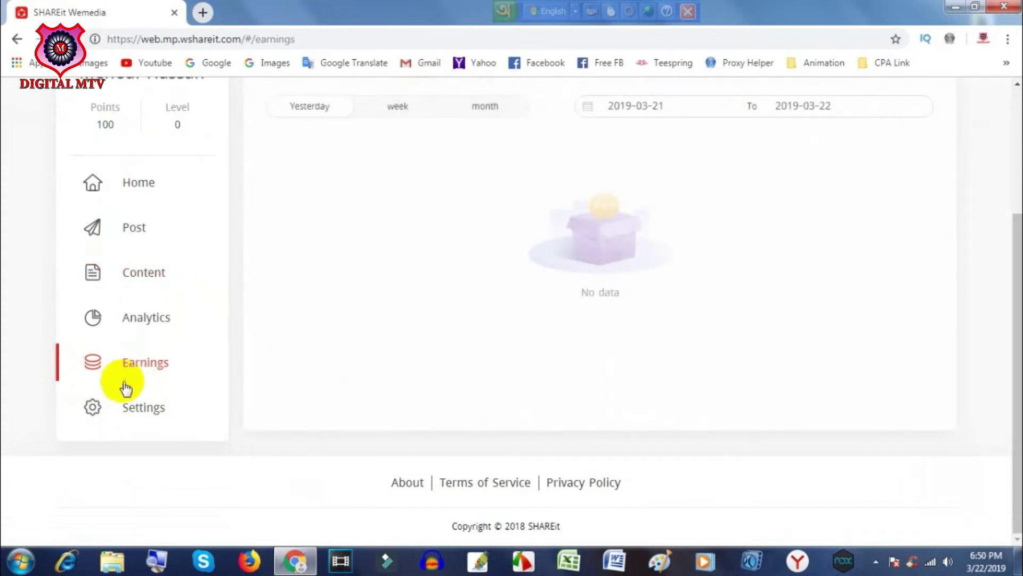
scroll(523, 380, "down", 3)
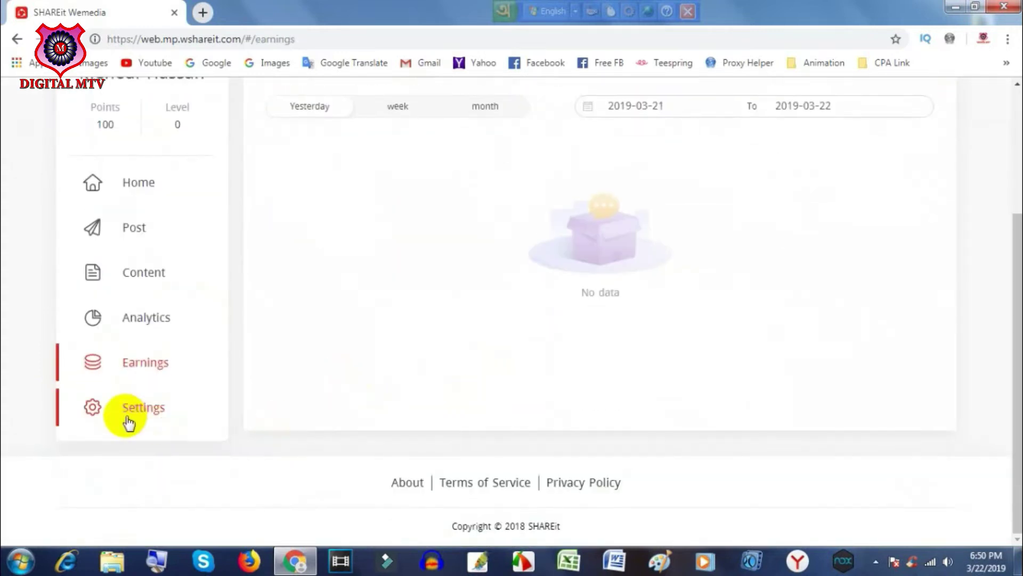
Open the account Settings and review the user information
left_click(129, 413)
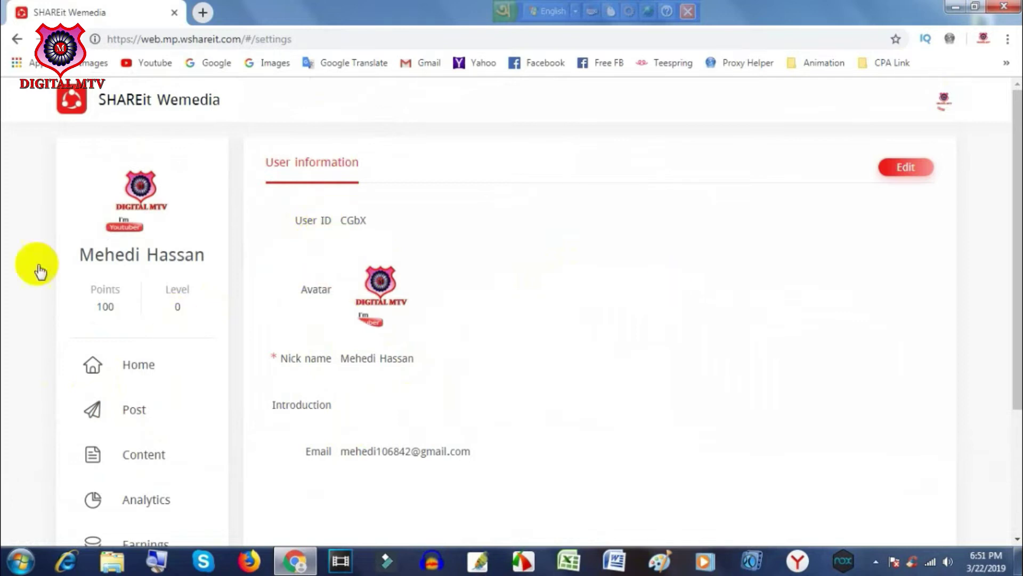
scroll(139, 304, "down", 3)
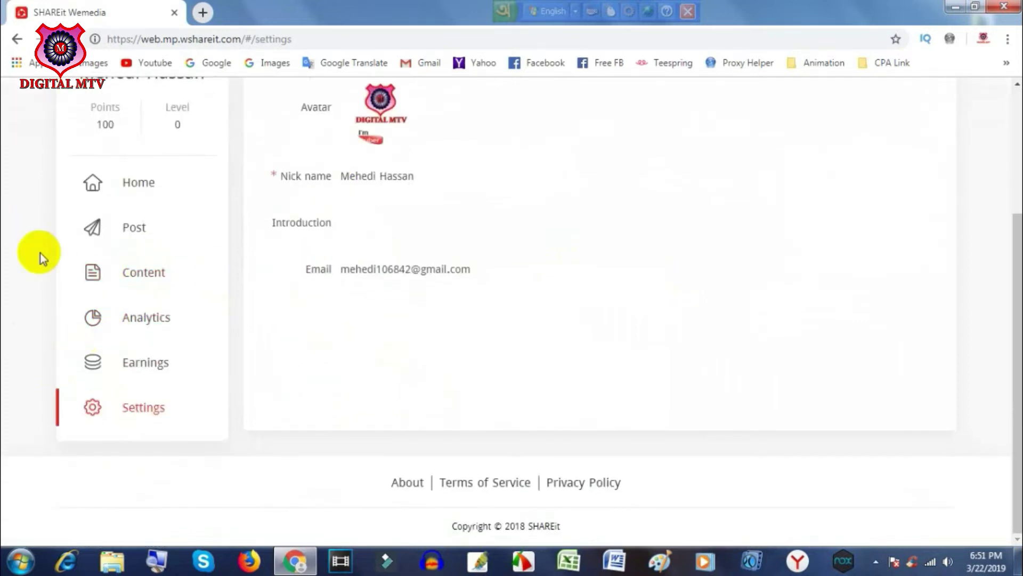
scroll(40, 253, "up", 3)
Return to the Post page and upload the video file Discleymar from the Mehedi File (E:) drive
left_click(135, 421)
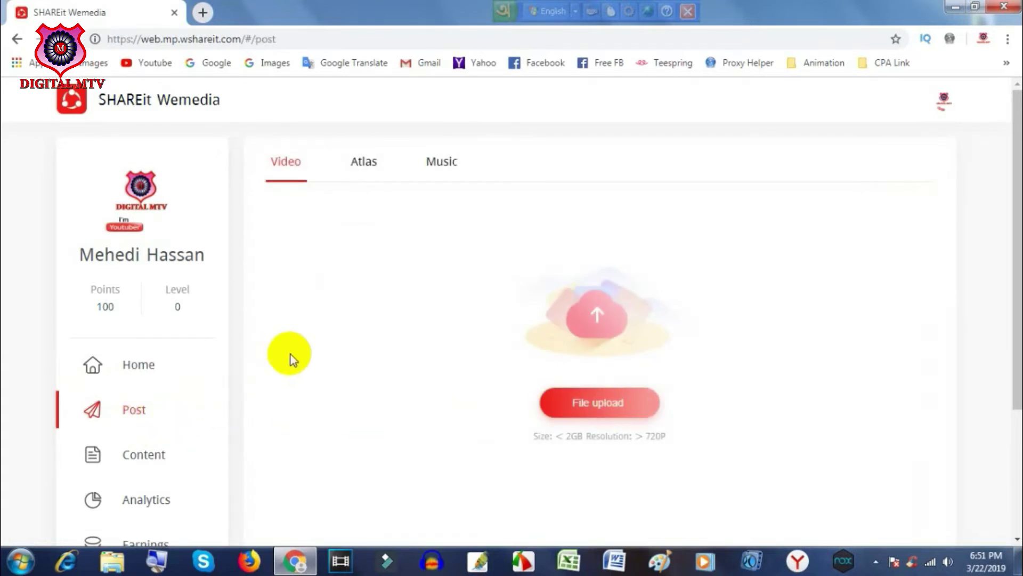
scroll(82, 388, "down", 1)
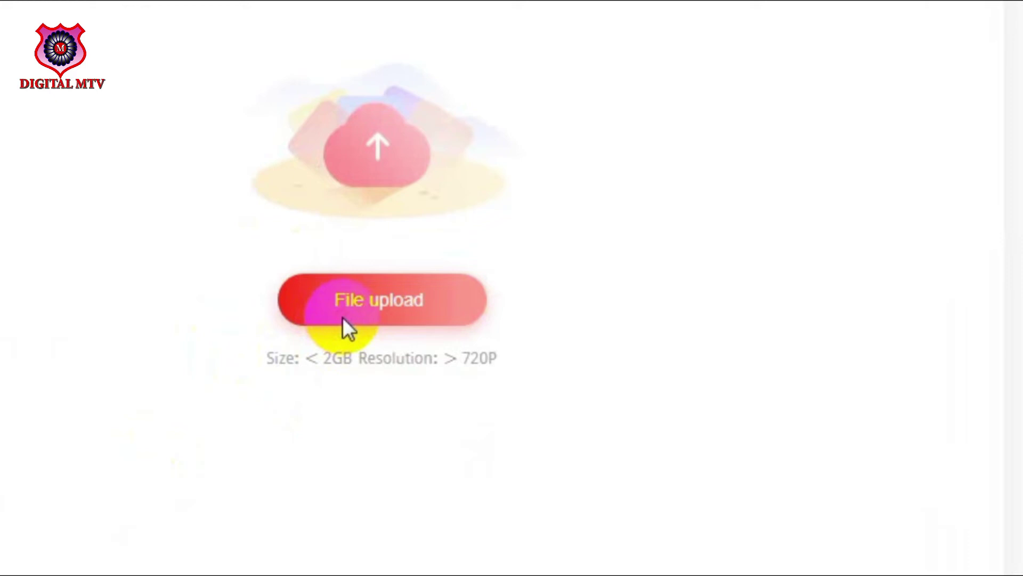
left_click(343, 318)
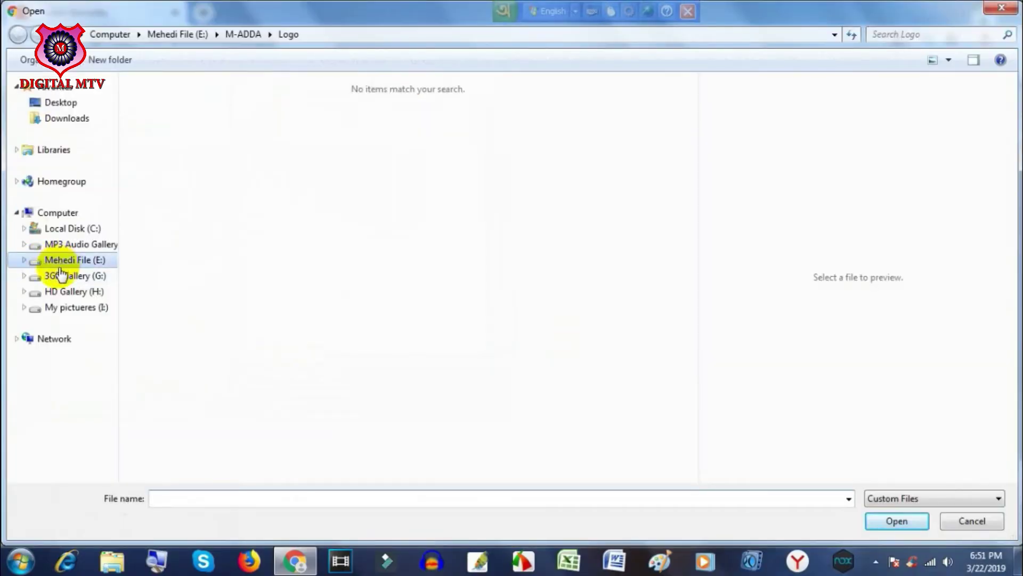
left_click(60, 261)
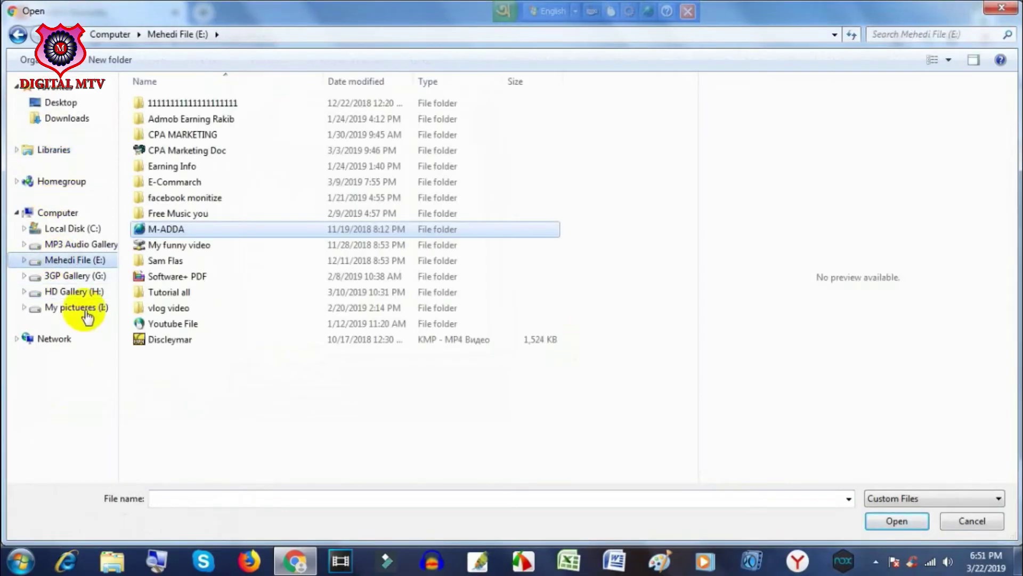
left_click(173, 340)
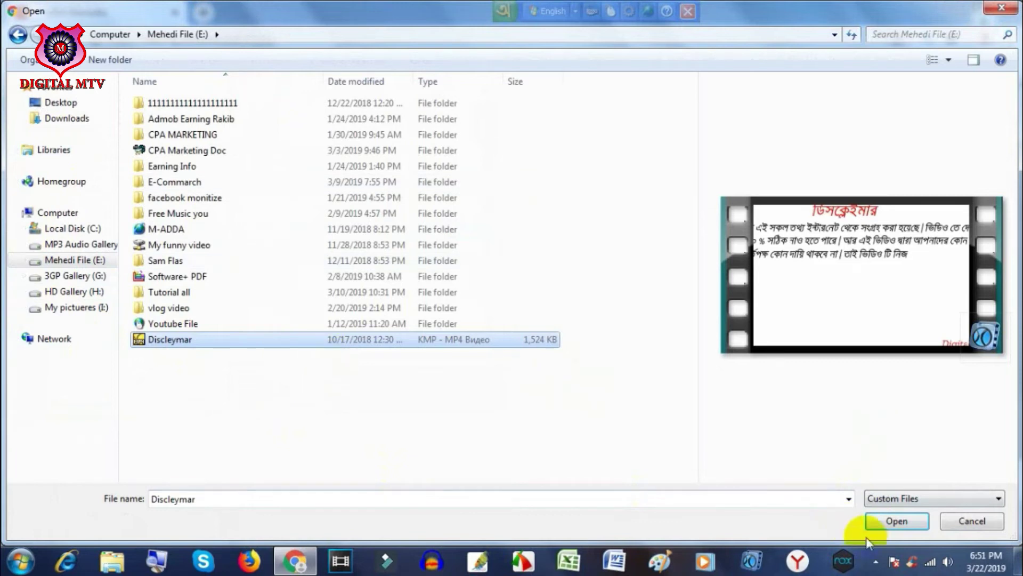
left_click(896, 521)
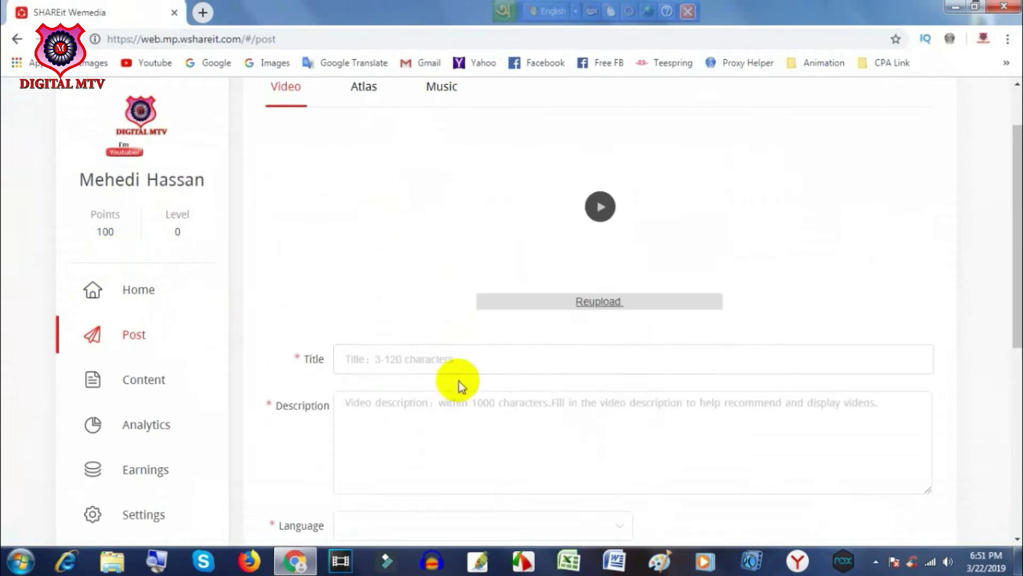
Enter "how to Make sharehit video" as the title of the uploaded video
scroll(373, 405, "up", 1)
scroll(373, 373, "down", 1)
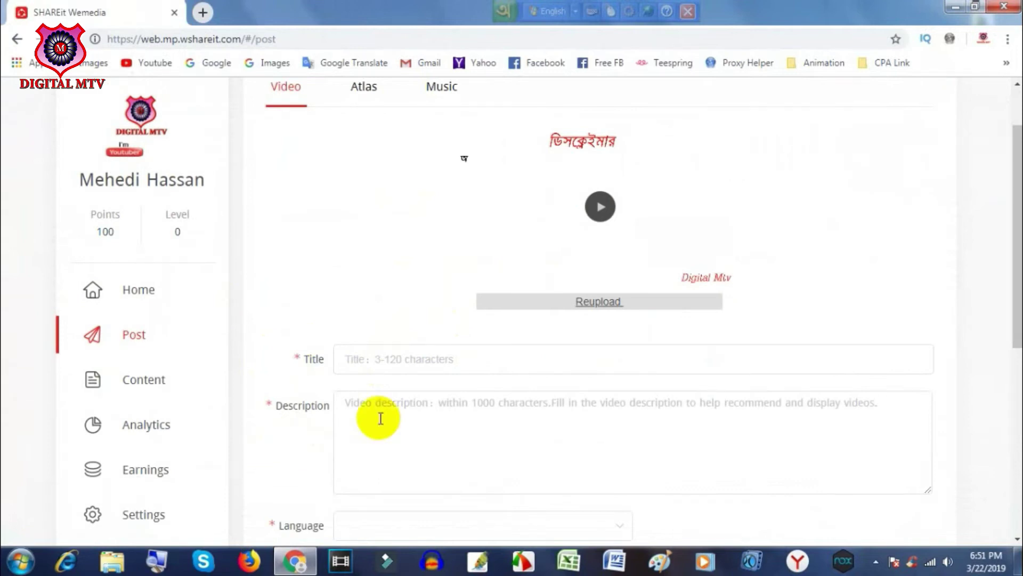
scroll(373, 432, "down", 3)
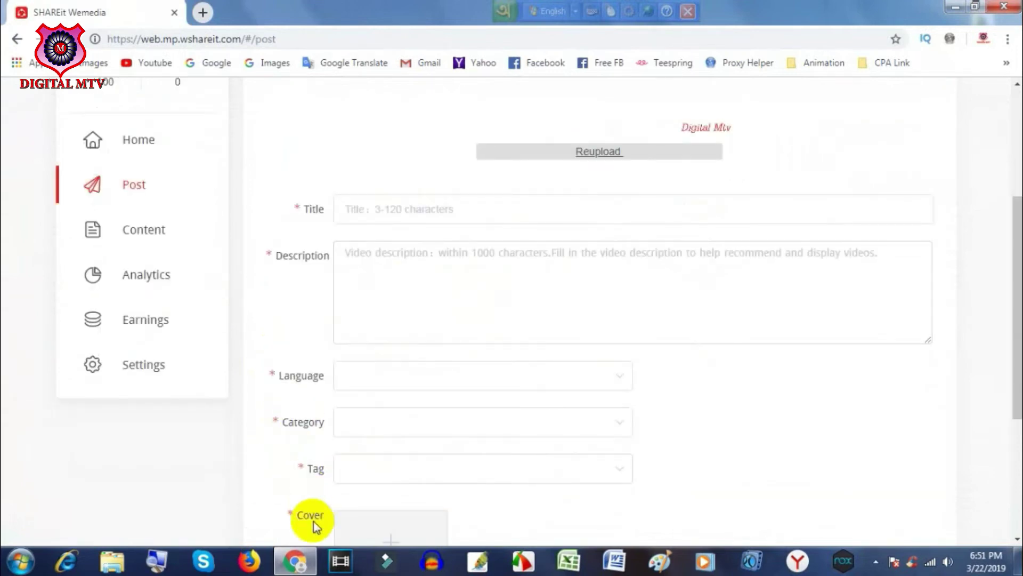
left_click(356, 211)
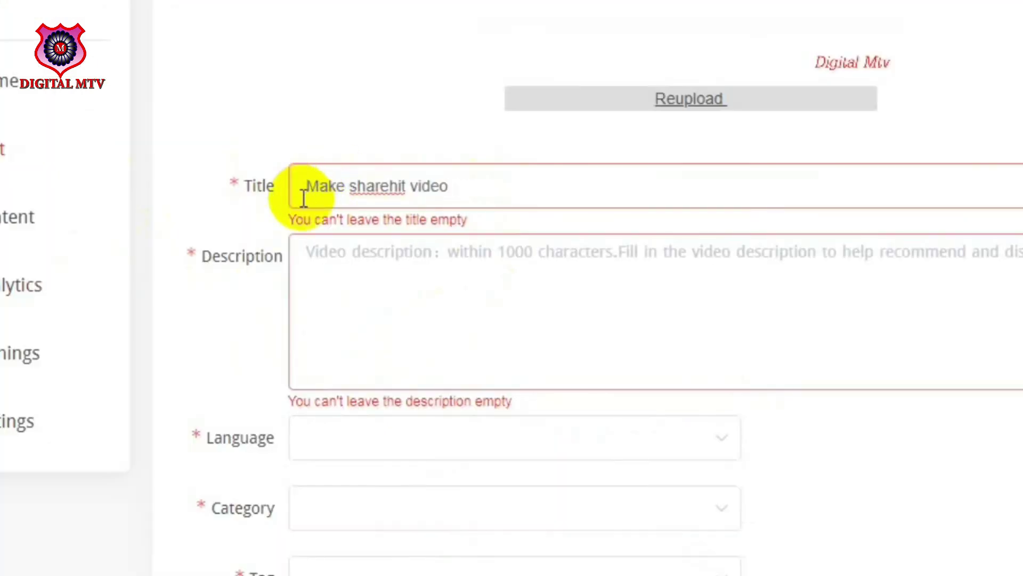
type("how to")
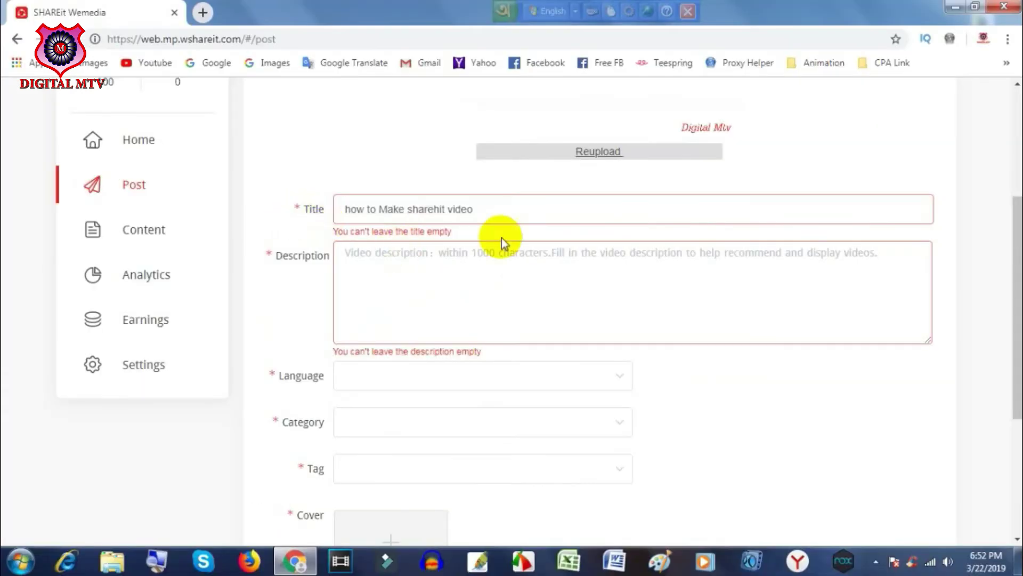
Copy the video title into the Description field
triple_click(526, 197)
right_click(424, 210)
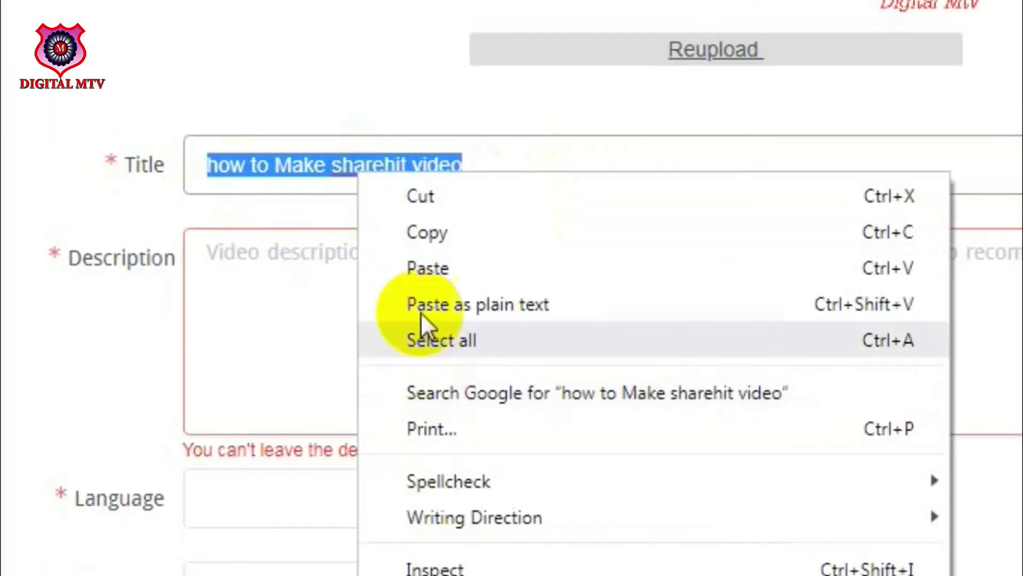
left_click(455, 243)
right_click(362, 314)
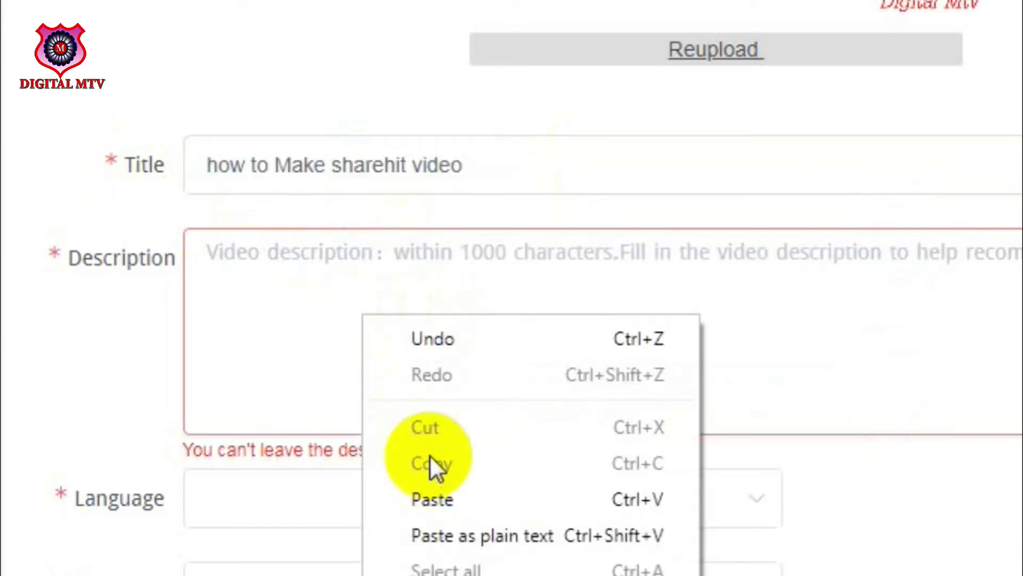
left_click(436, 499)
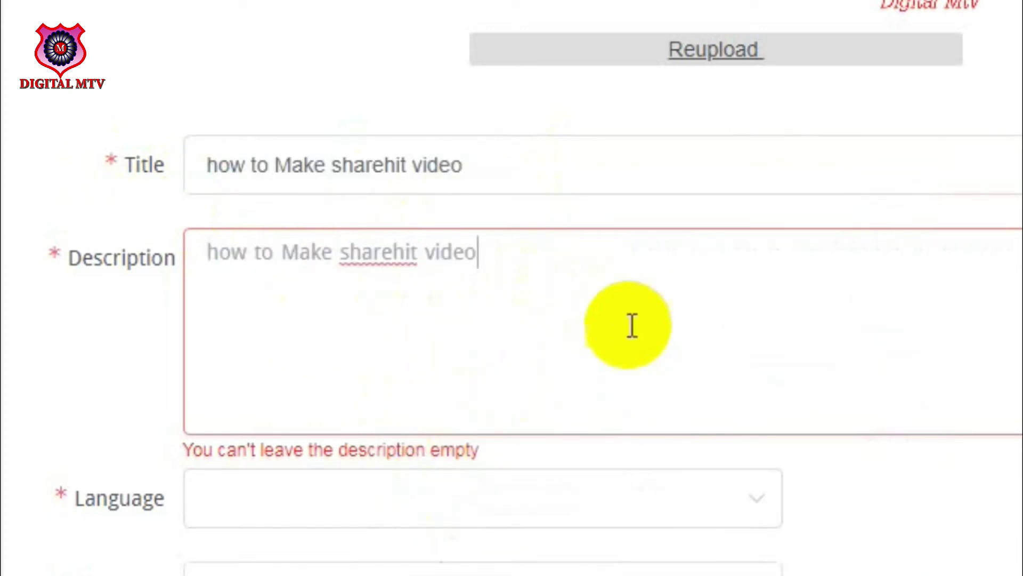
Set the video's language to English and its category to tech
scroll(292, 240, "down", 3)
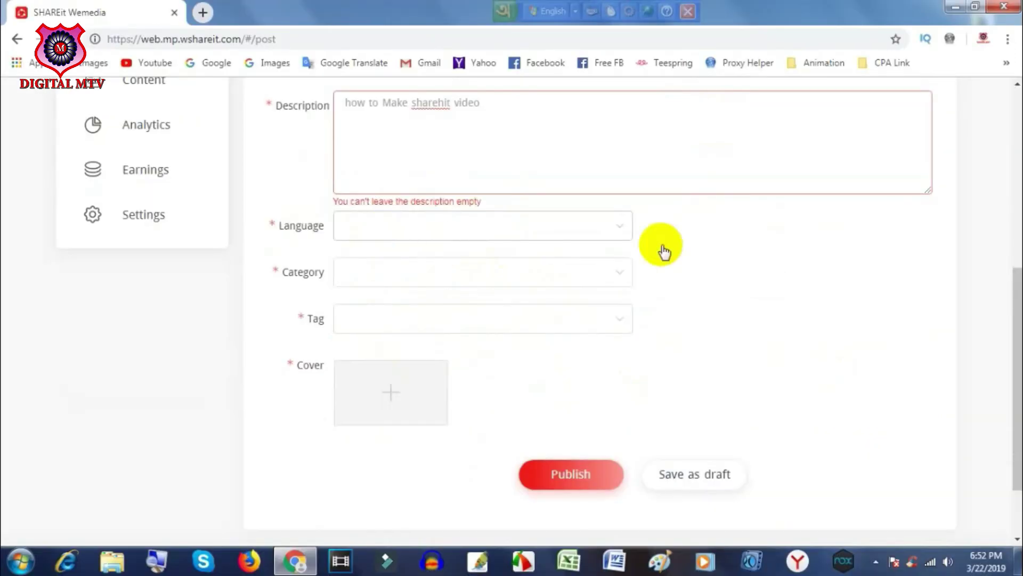
left_click(391, 228)
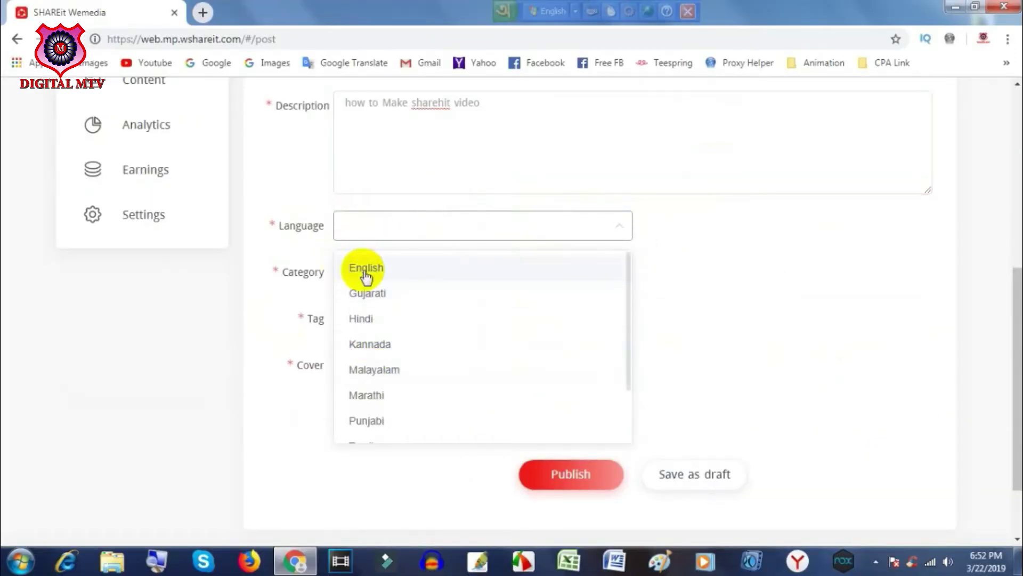
left_click(371, 277)
scroll(338, 164, "down", 2)
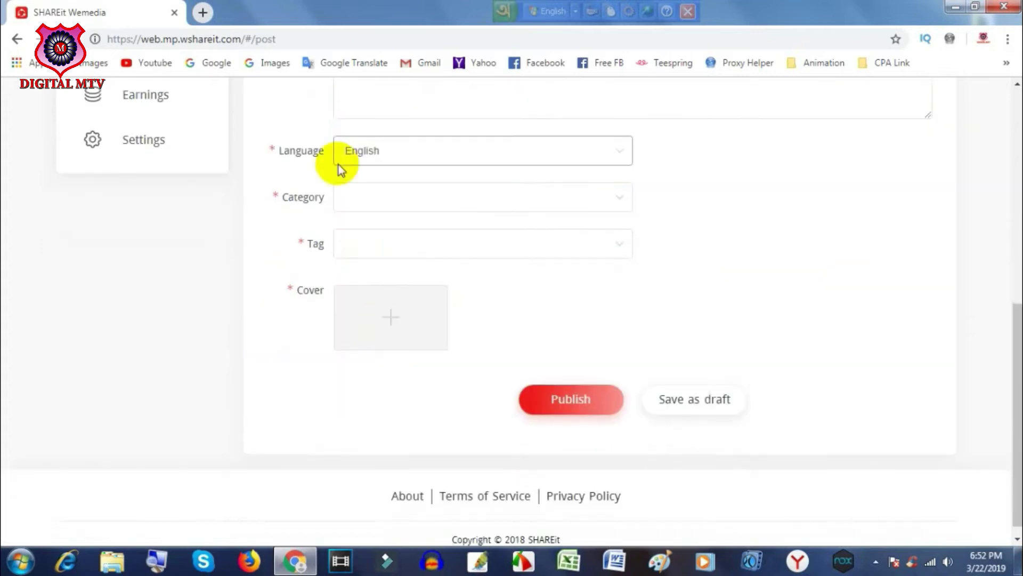
left_click(376, 207)
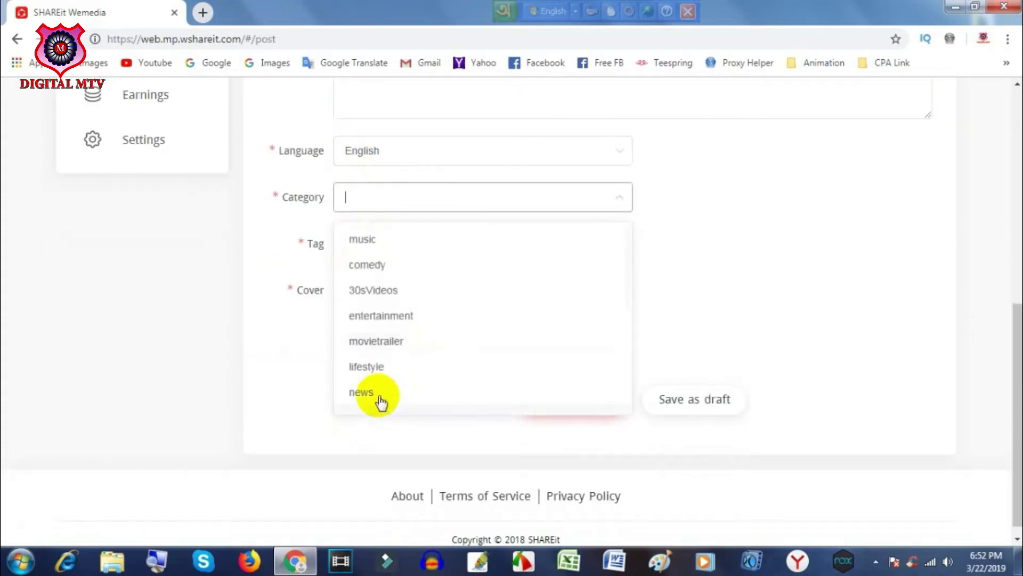
scroll(404, 384, "down", 3)
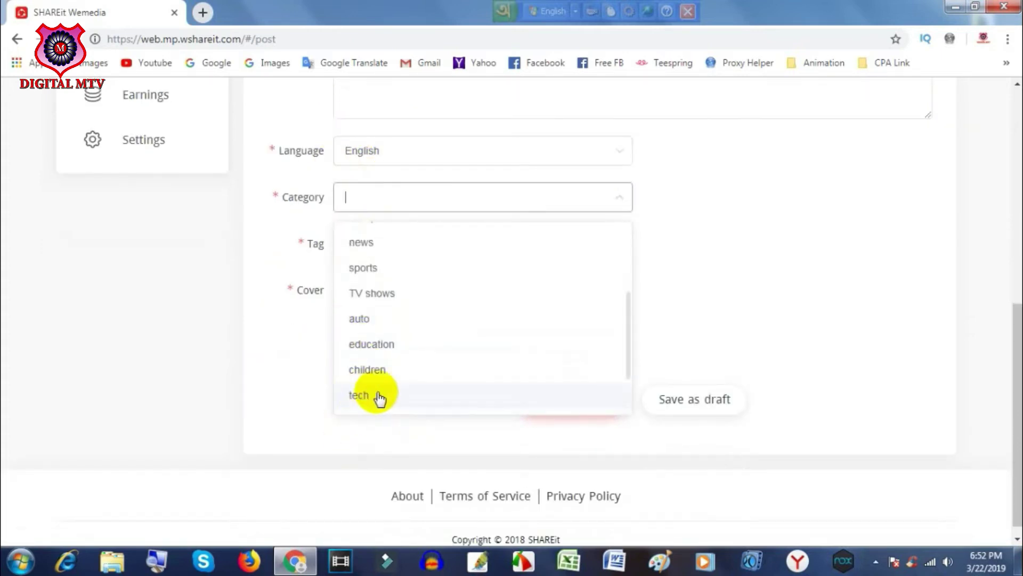
left_click(380, 397)
Enter the video tags "how,to meke,bangla tutorial,new tech video ,how to make shareit video,sharehit video upload"
scroll(715, 240, "down", 1)
left_click(389, 233)
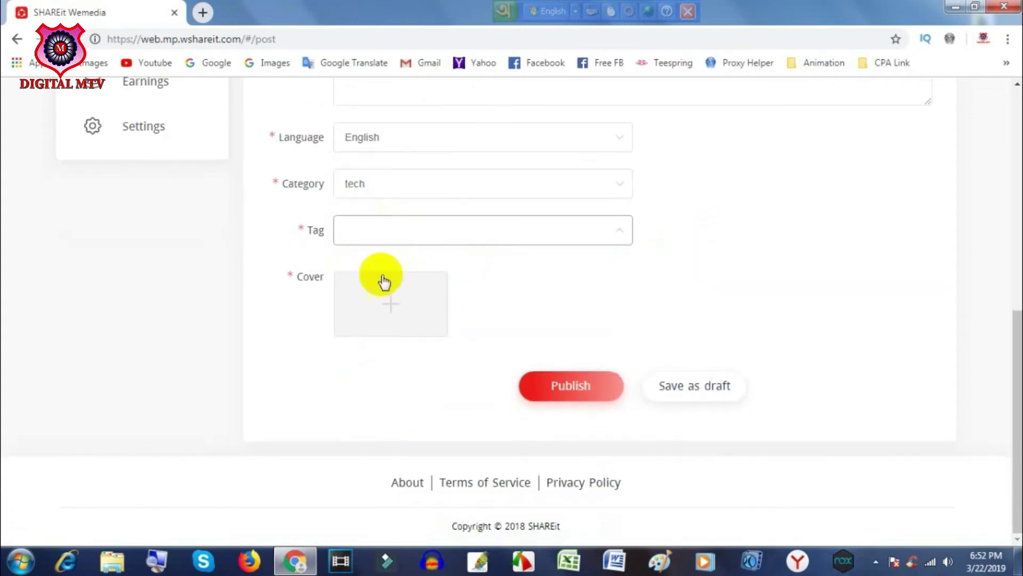
type("how,to meke,bangla tutorial,new")
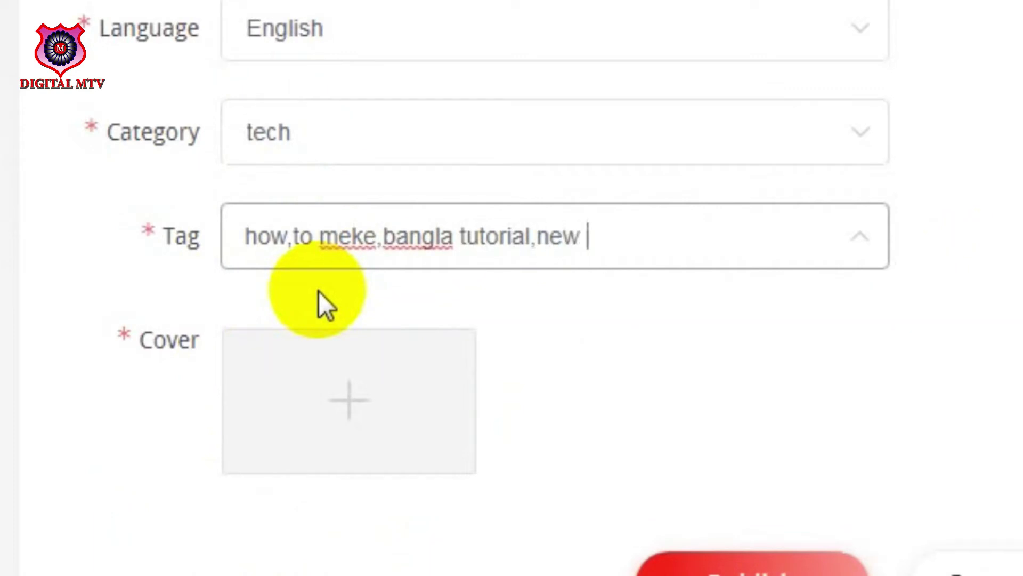
type(" tech video ,how to make shareit video,sharehit vide")
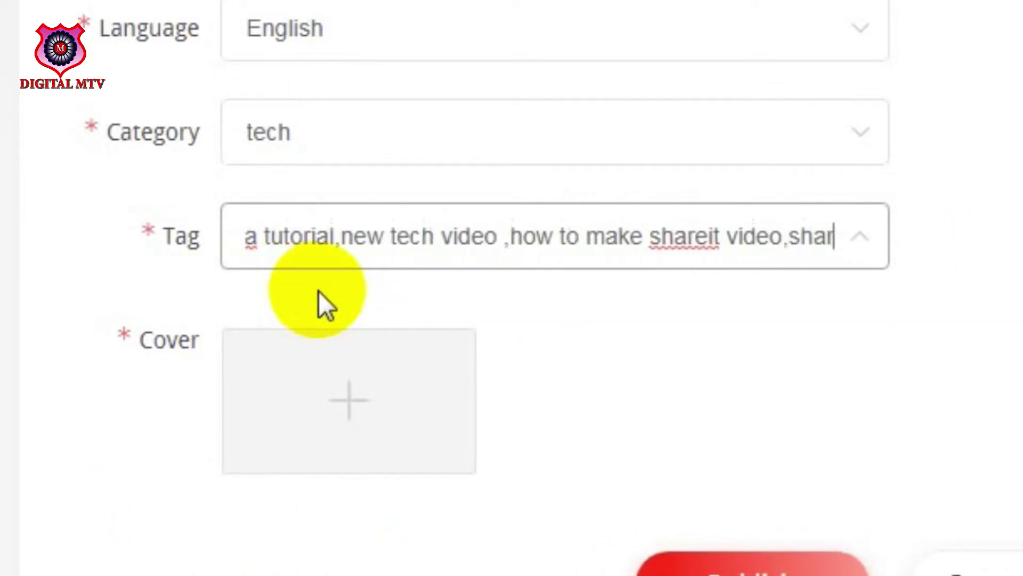
type("o upload")
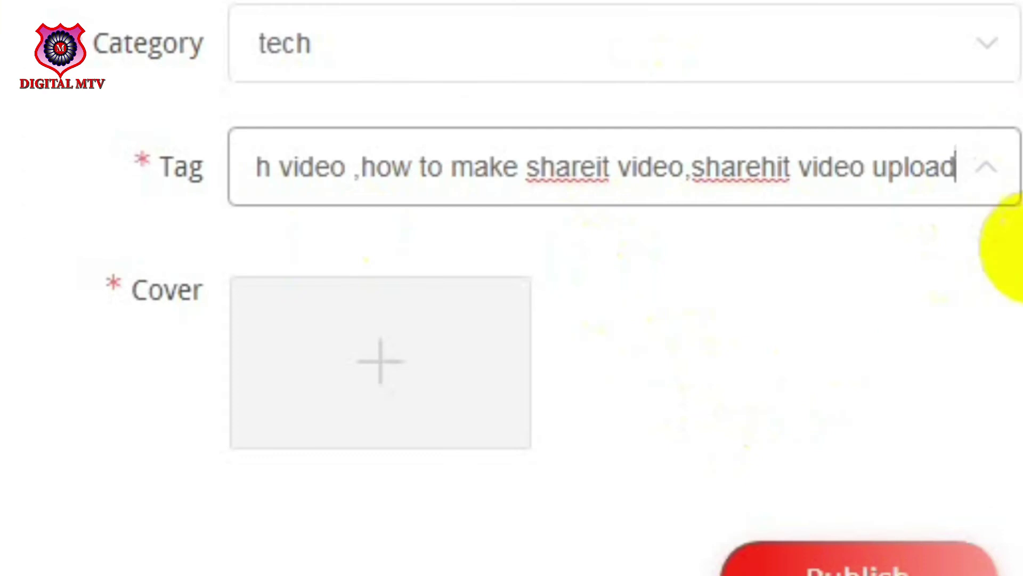
left_click(463, 315)
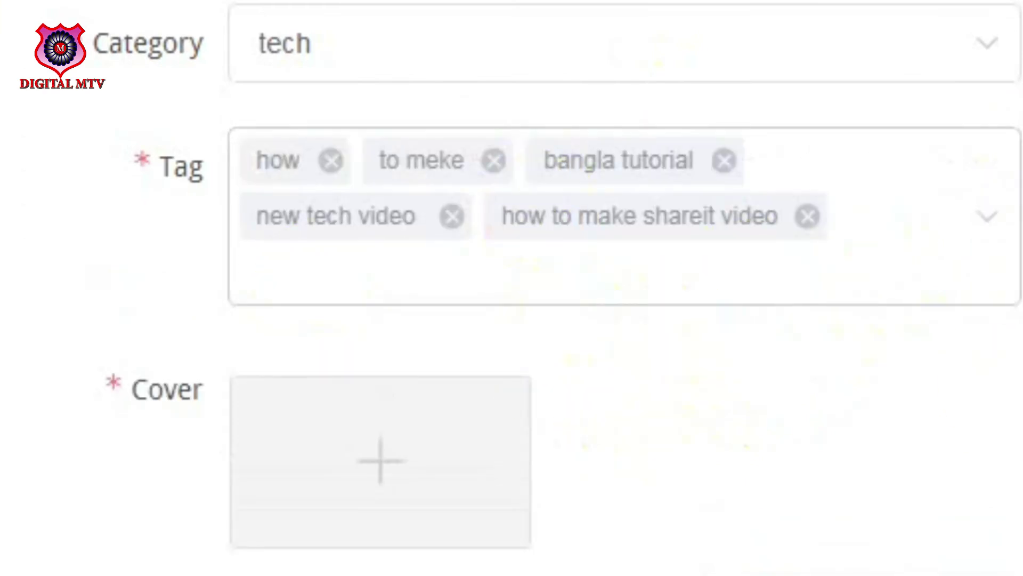
Upload the image backgraound from the Desktop as the video's customized cover and submit it
left_click(448, 459)
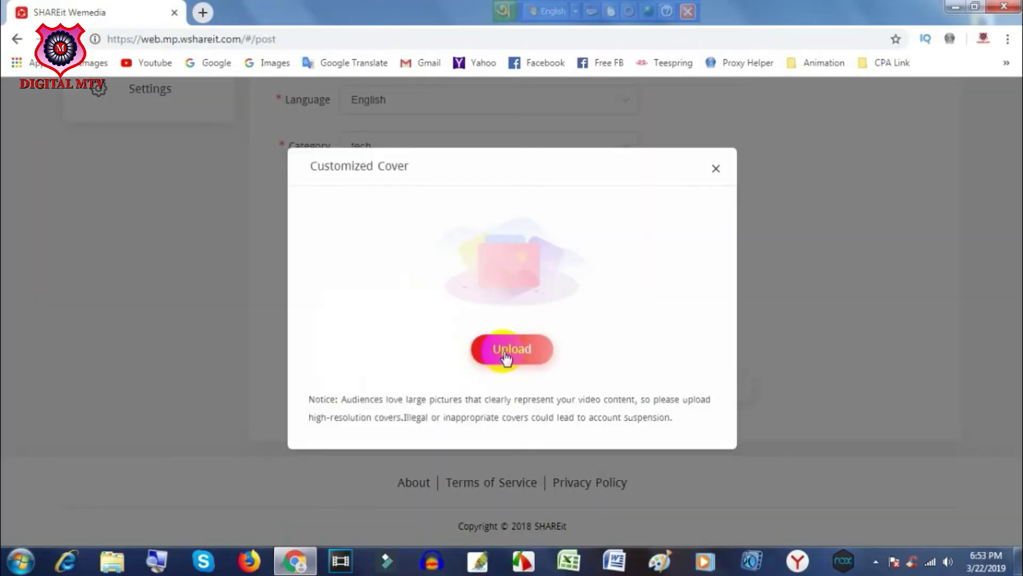
left_click(505, 355)
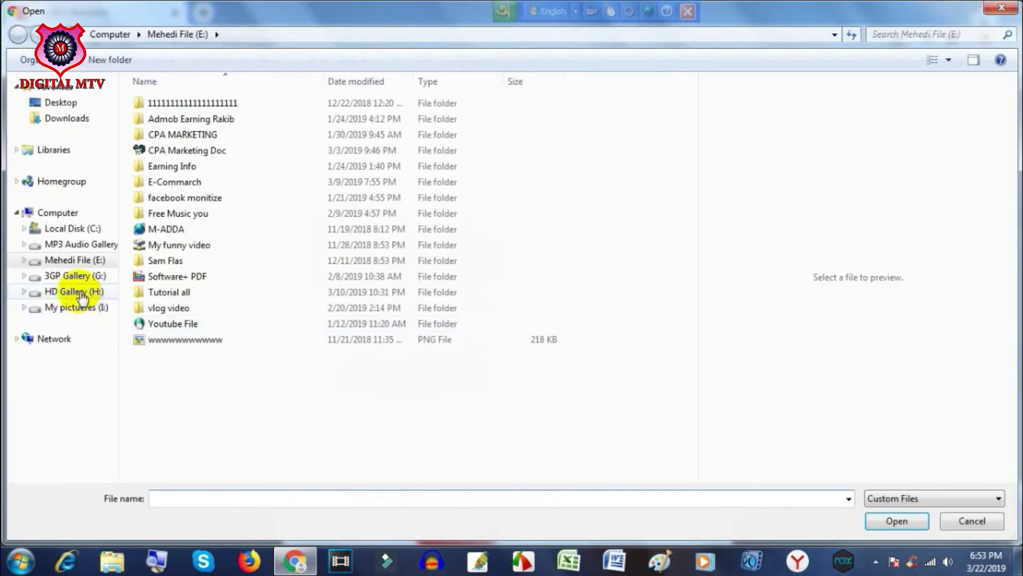
left_click(66, 118)
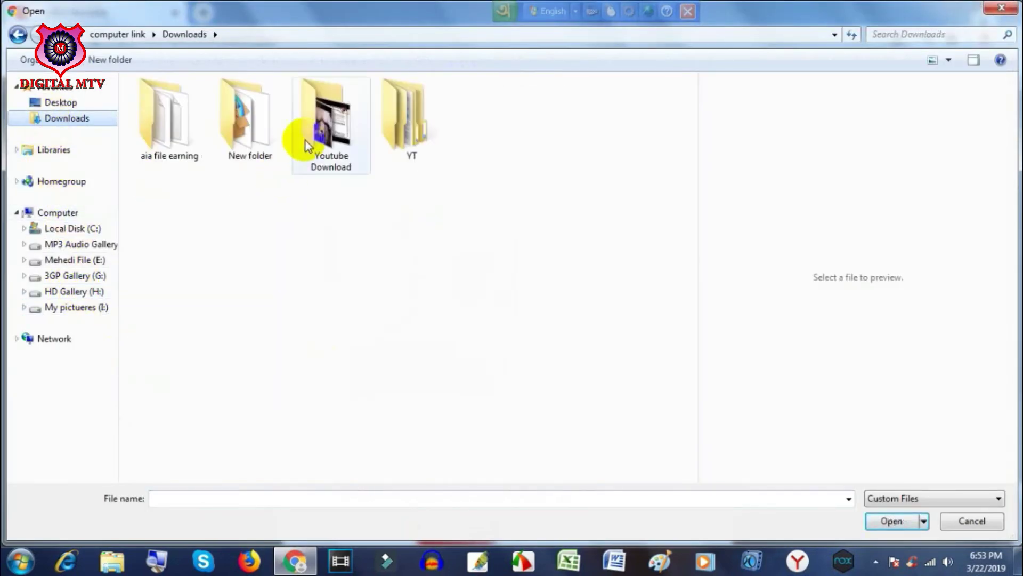
left_click(59, 102)
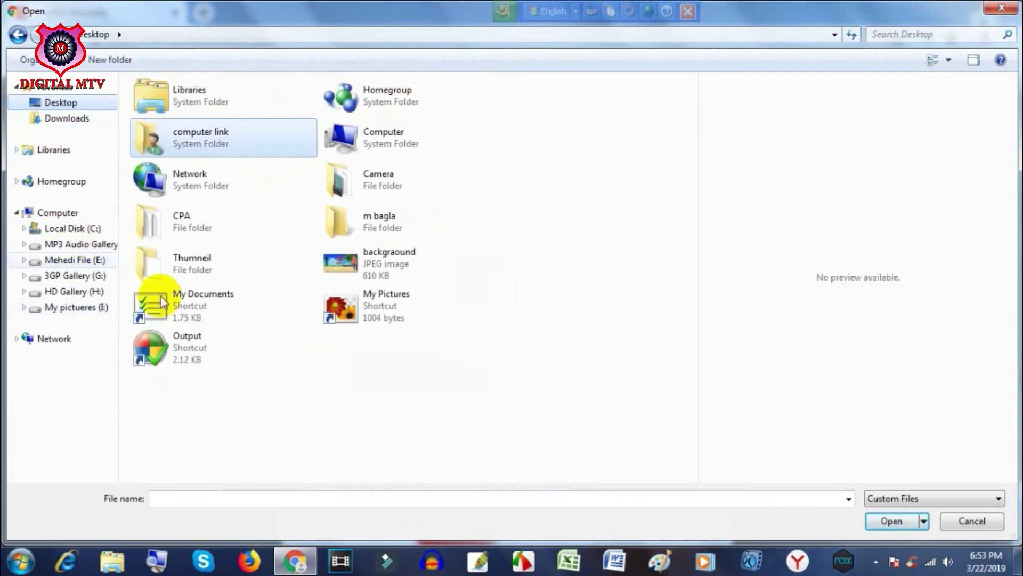
left_click(347, 264)
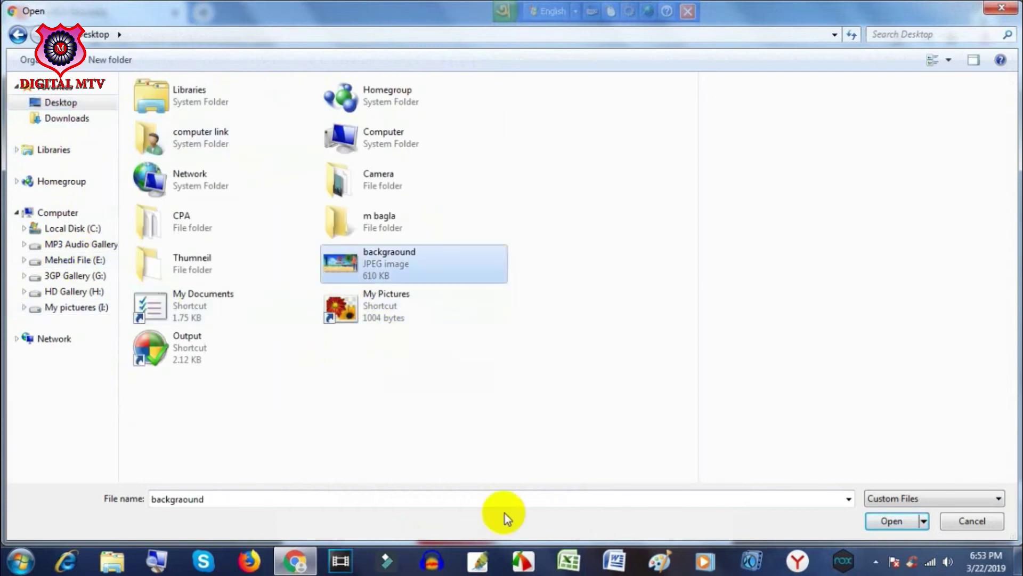
left_click(885, 521)
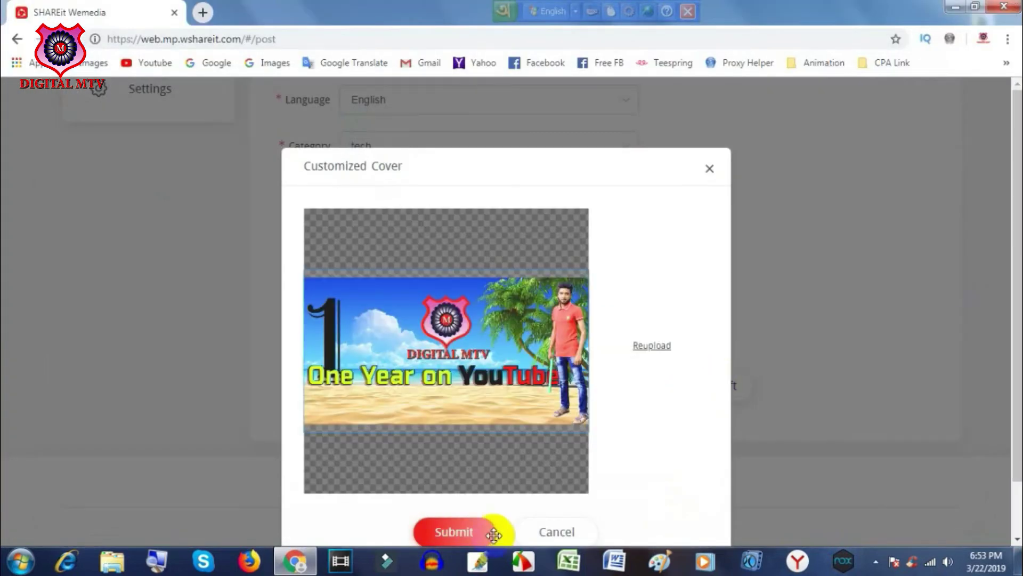
left_click(459, 537)
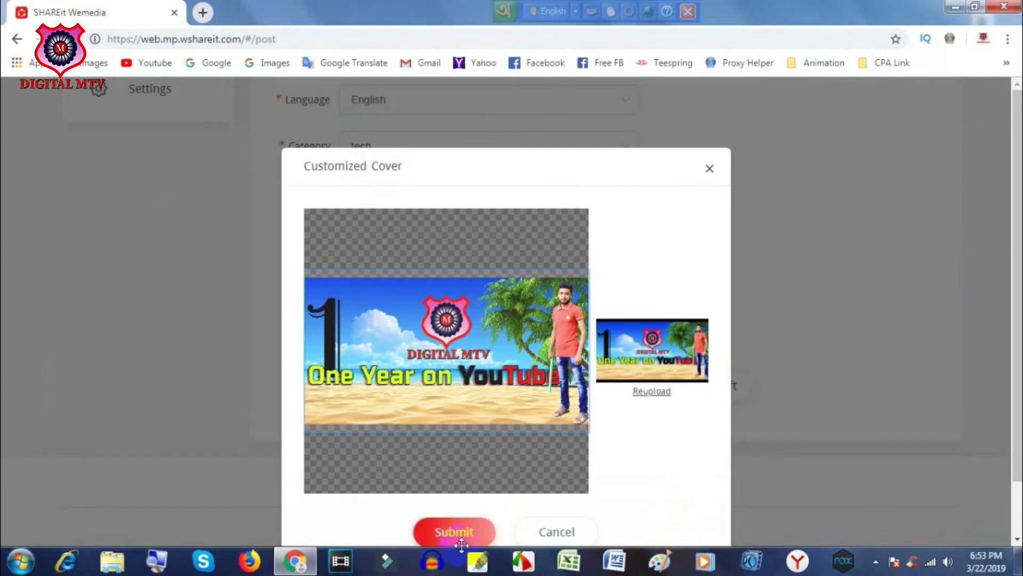
left_click(459, 533)
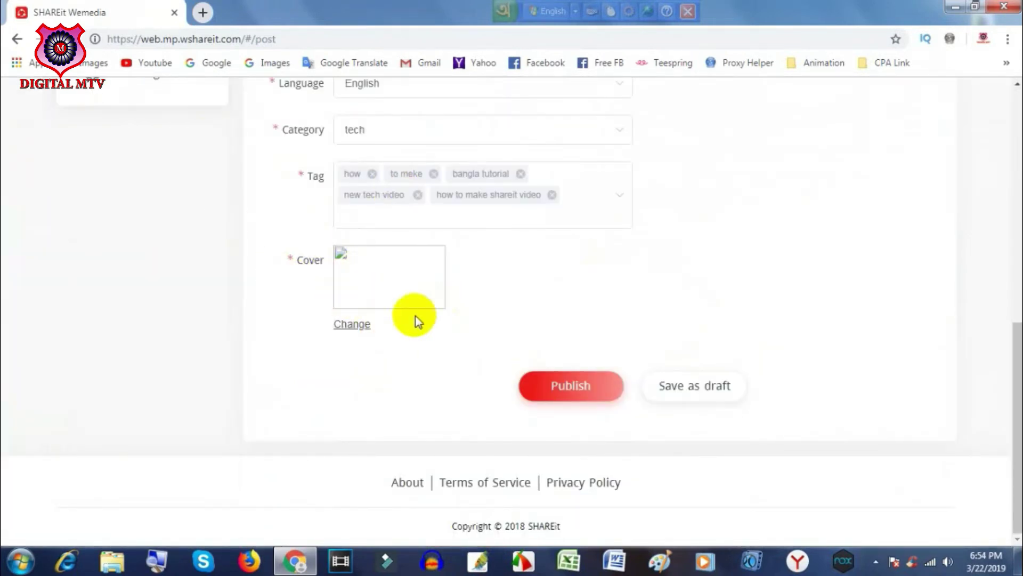
Publish the video and check the lists on the Content page
left_click(584, 399)
scroll(746, 301, "up", 5)
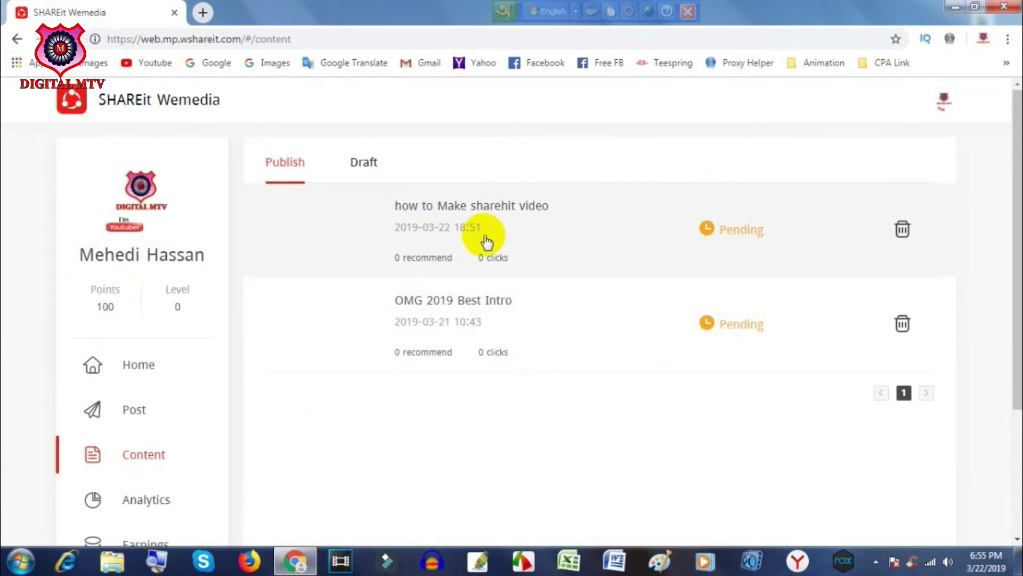
left_click(901, 234)
scroll(91, 342, "down", 3)
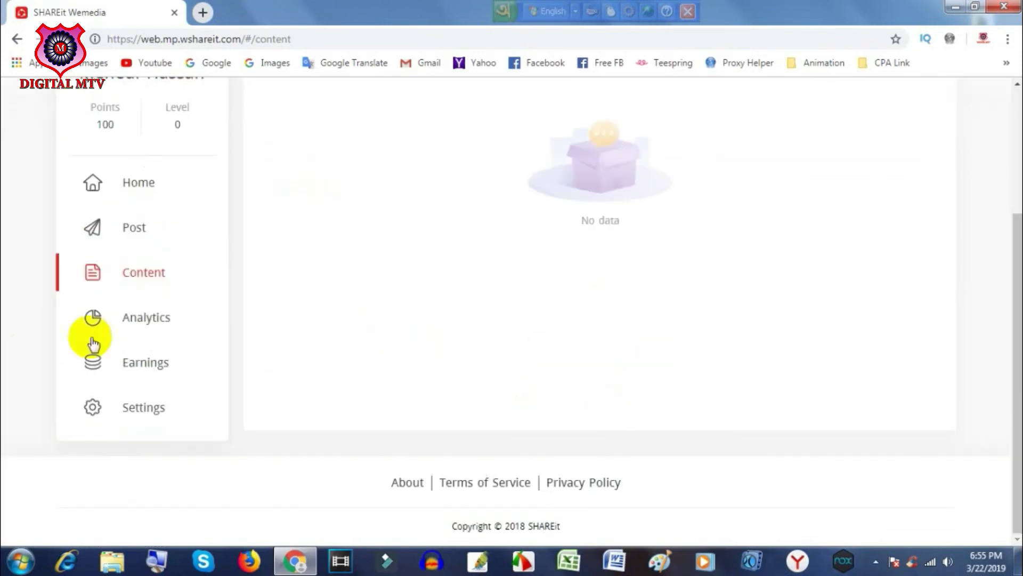
Open Analytics and review the overview figures and the data trend table
left_click(146, 329)
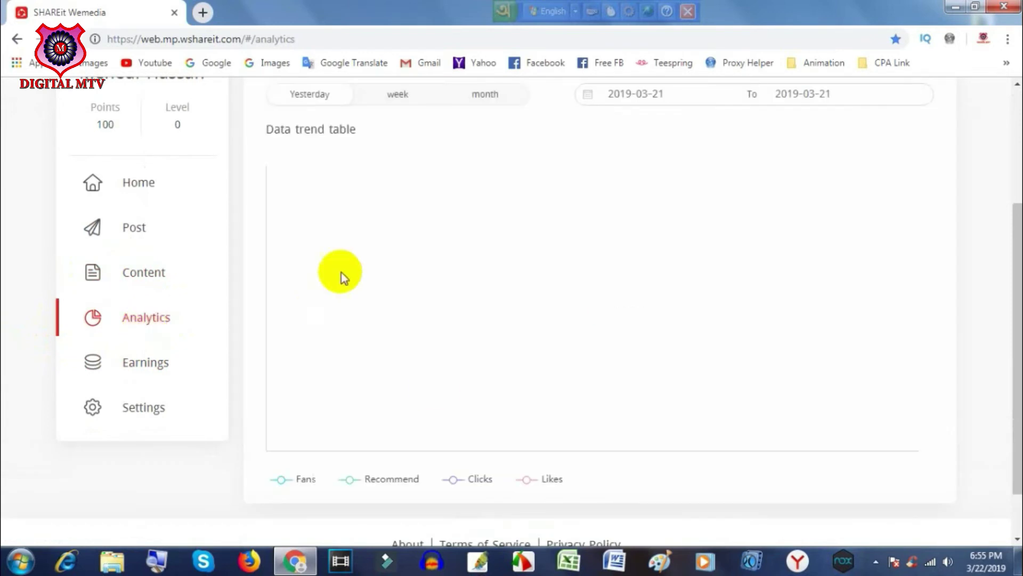
scroll(424, 329, "up", 3)
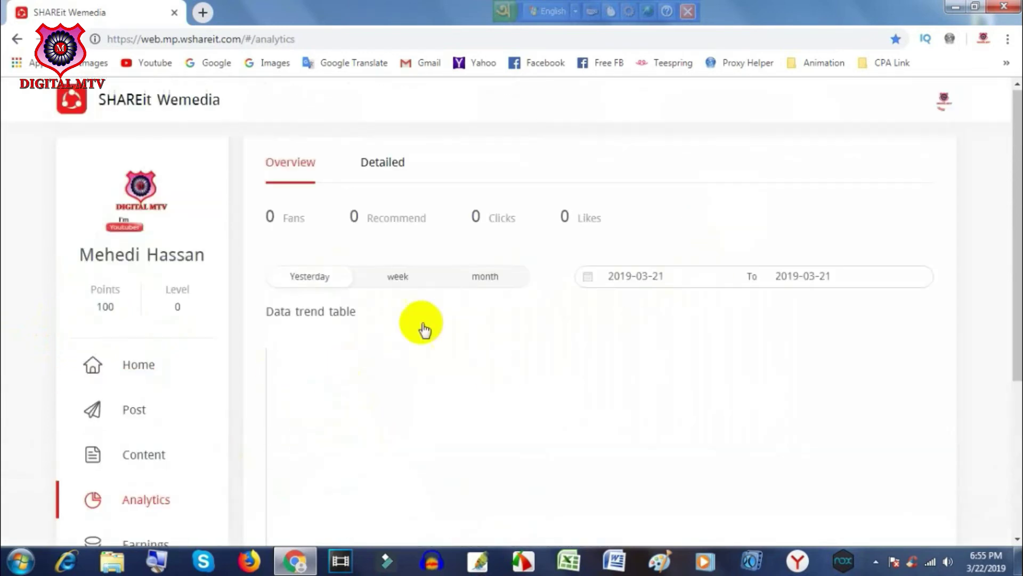
scroll(372, 314, "down", 4)
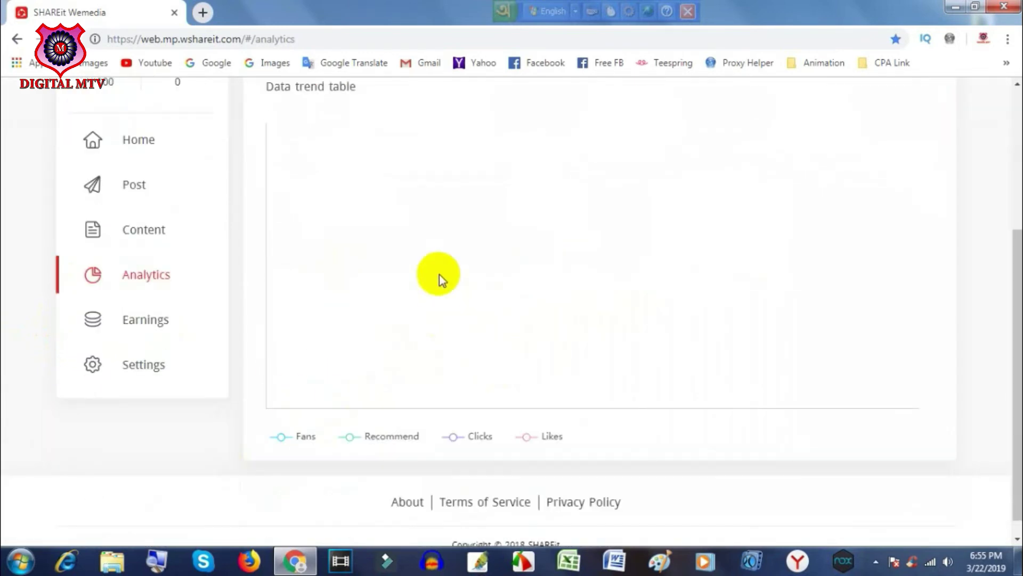
scroll(541, 338, "up", 4)
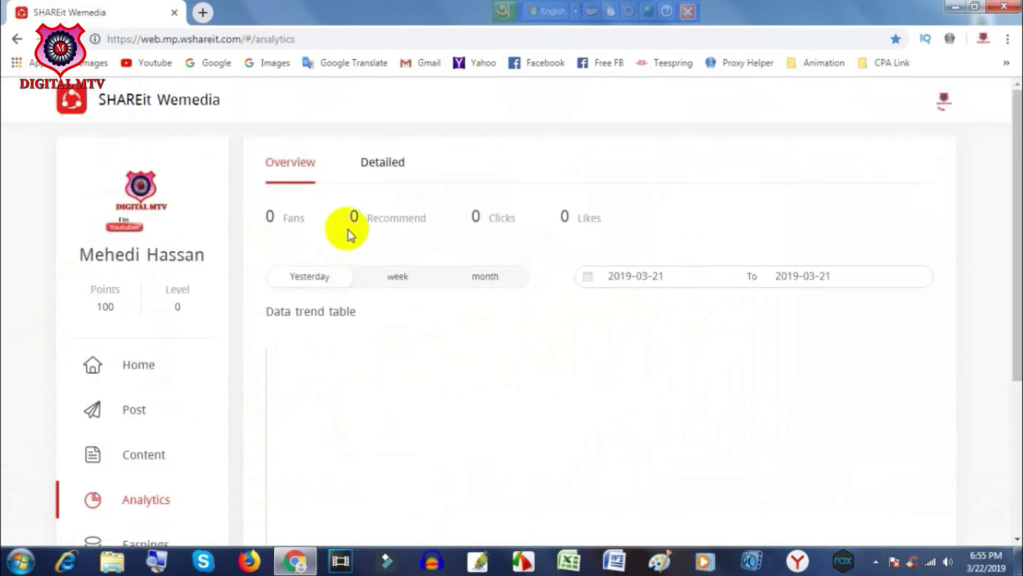
scroll(293, 356, "down", 4)
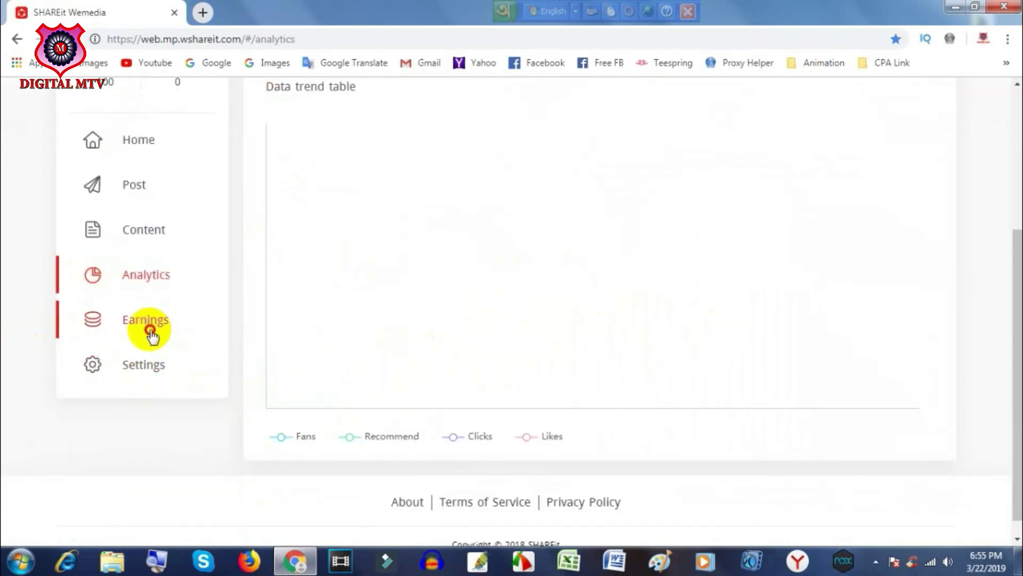
Examine the earnings summary on the Earnings page, including the Withdraw Earnings section
scroll(504, 364, "up", 3)
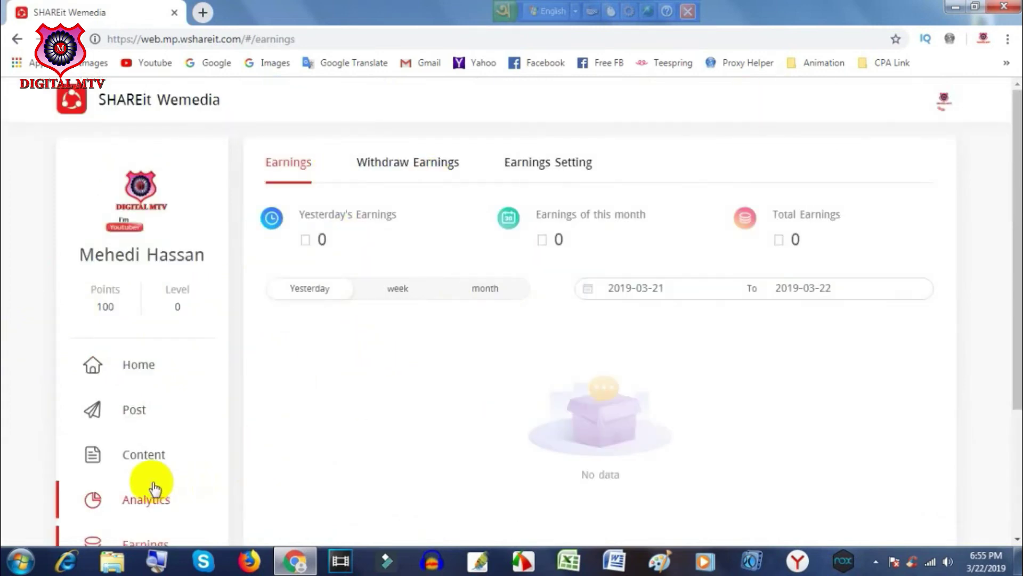
scroll(396, 434, "down", 3)
scroll(487, 400, "up", 3)
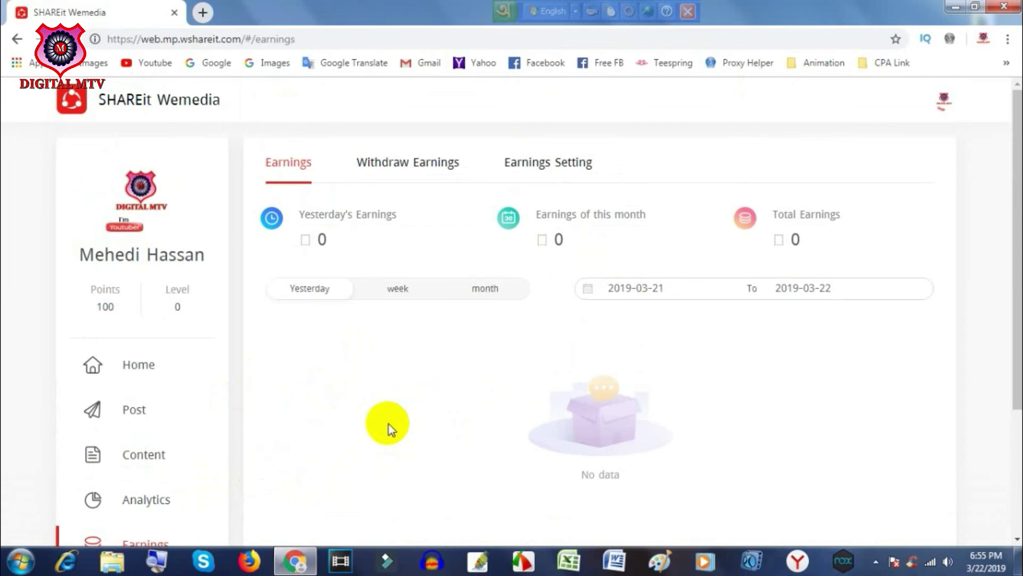
scroll(287, 315, "down", 3)
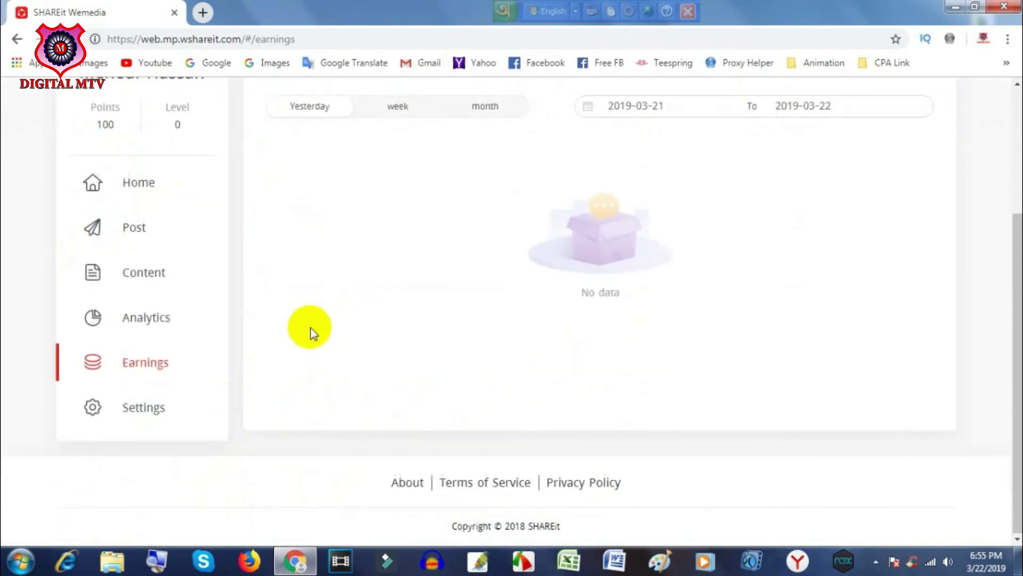
scroll(331, 409, "up", 3)
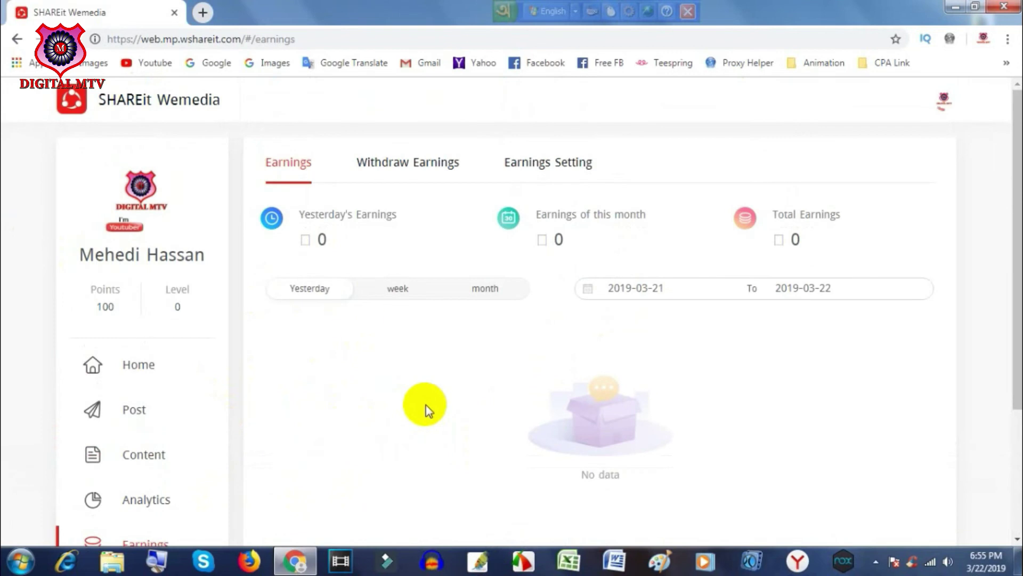
scroll(426, 421, "down", 3)
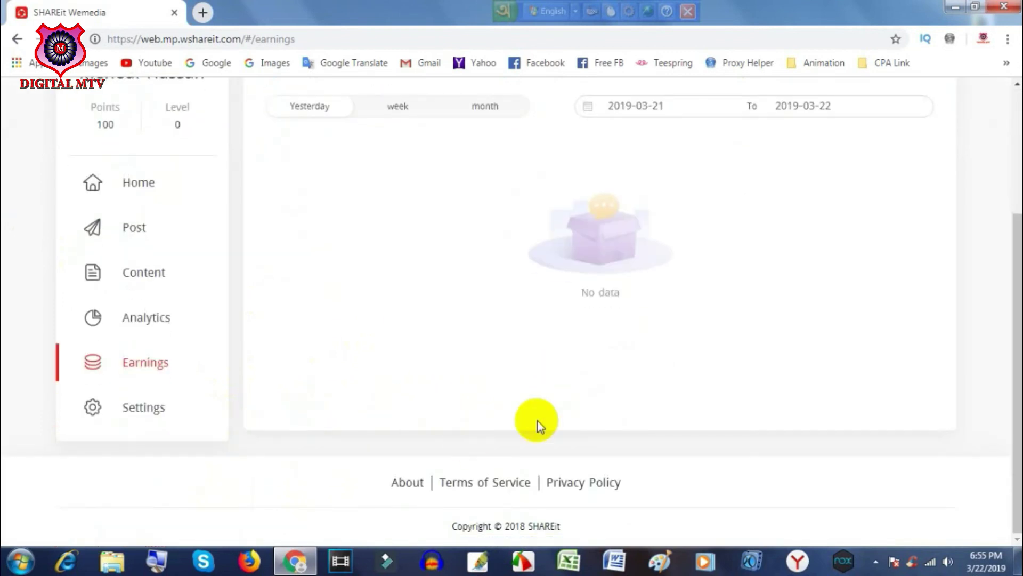
scroll(400, 448, "up", 3)
scroll(213, 427, "down", 3)
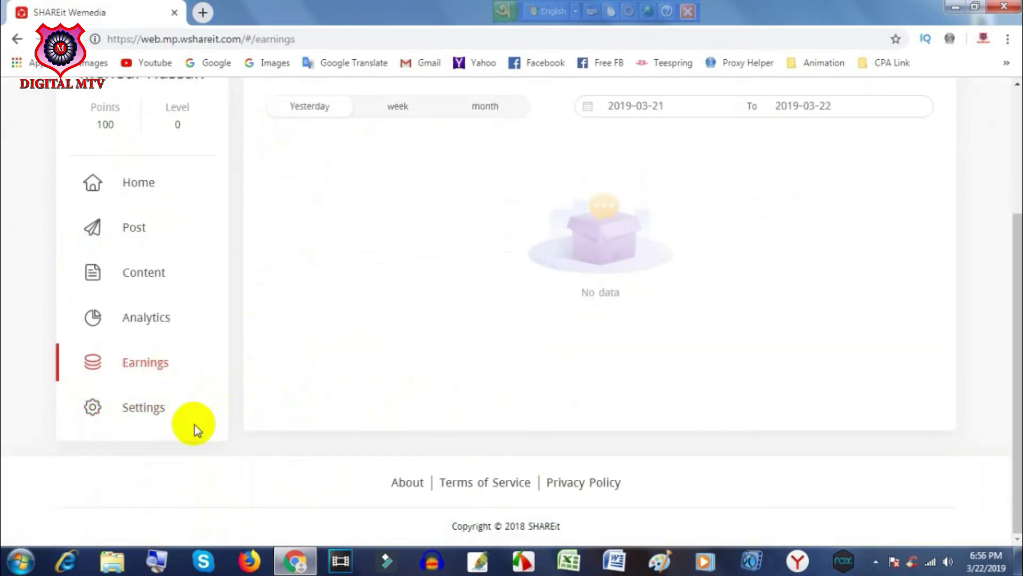
scroll(621, 401, "up", 3)
scroll(372, 414, "down", 3)
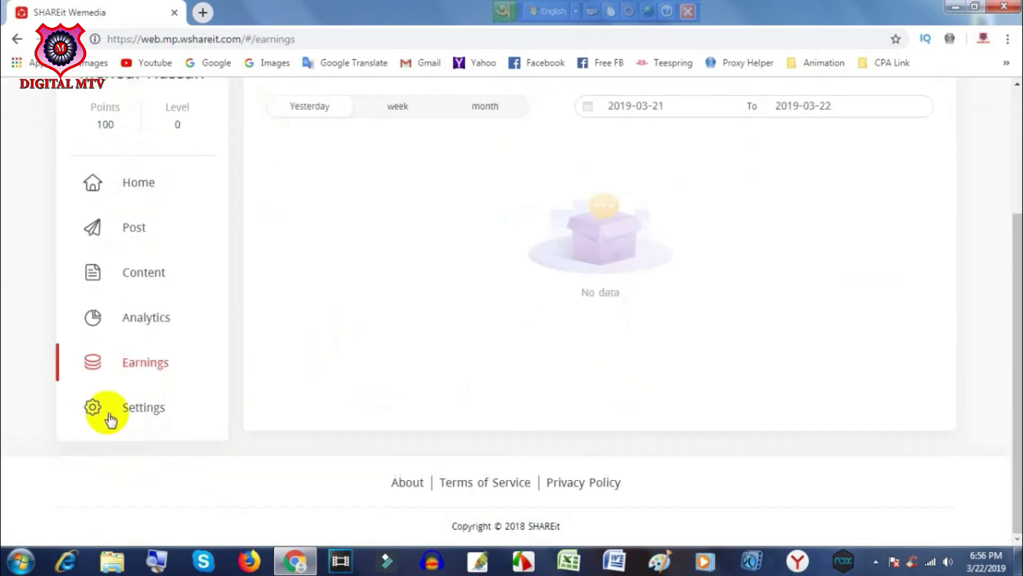
scroll(482, 407, "up", 3)
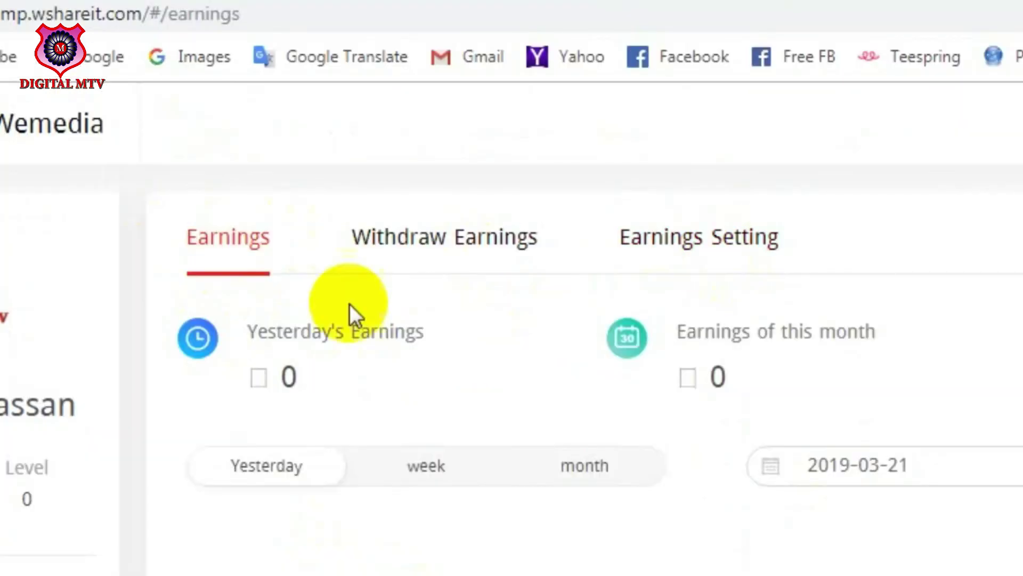
left_click(370, 168)
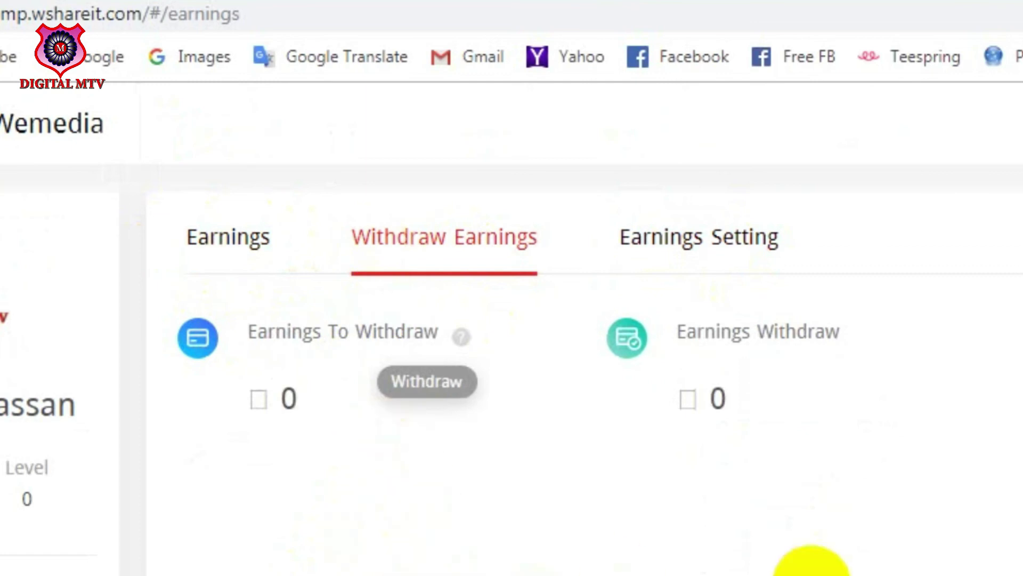
Open Earnings Setting and examine the country, payment method, PayTM account, beneficiary and PAN card fields
left_click(696, 236)
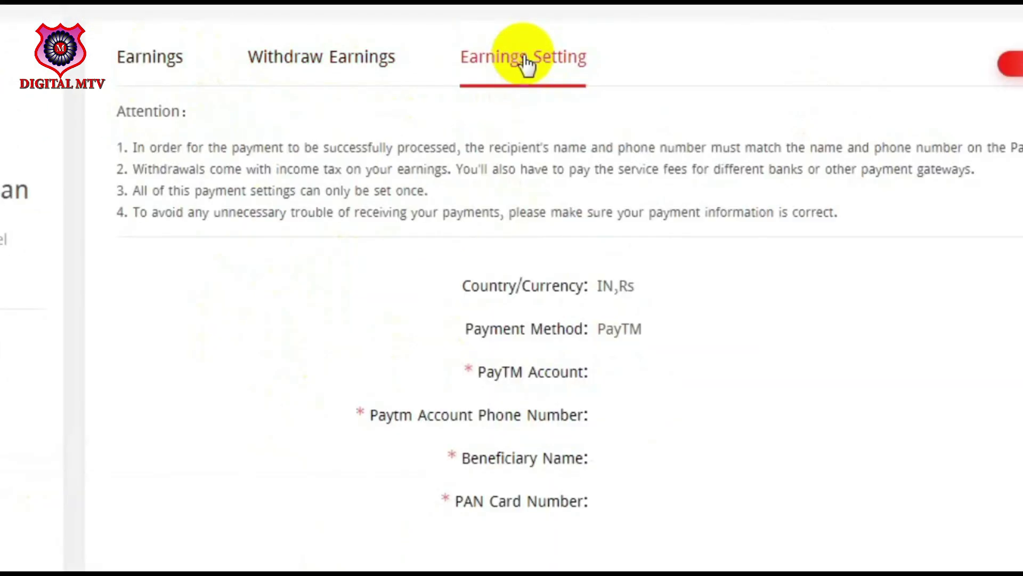
scroll(643, 349, "down", 3)
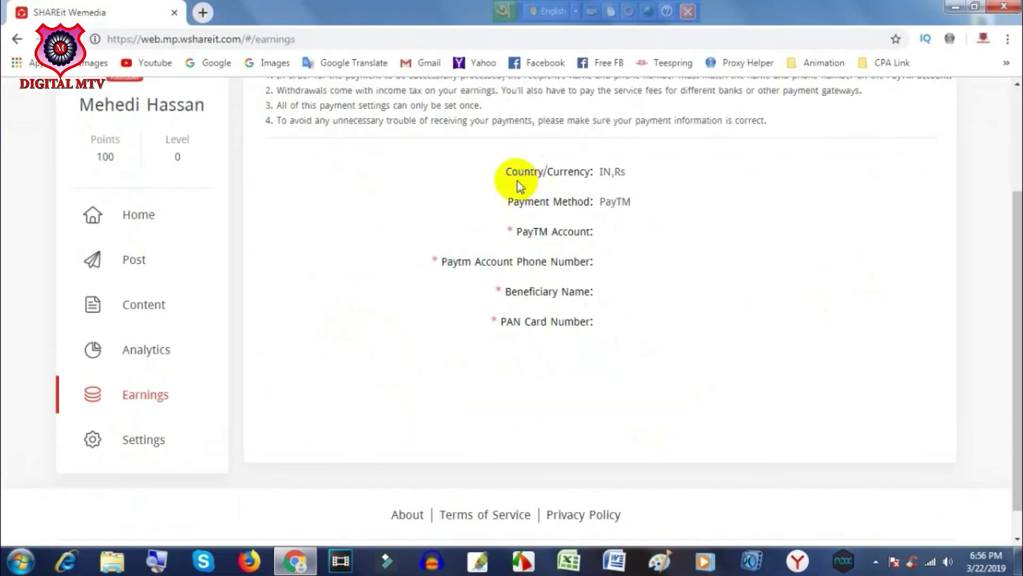
left_click_drag(507, 171, 613, 171)
left_click_drag(499, 204, 624, 201)
left_click_drag(635, 165, 653, 166)
left_click_drag(344, 248, 555, 241)
left_click(459, 190)
left_click_drag(459, 191, 580, 170)
left_click_drag(239, 313, 512, 335)
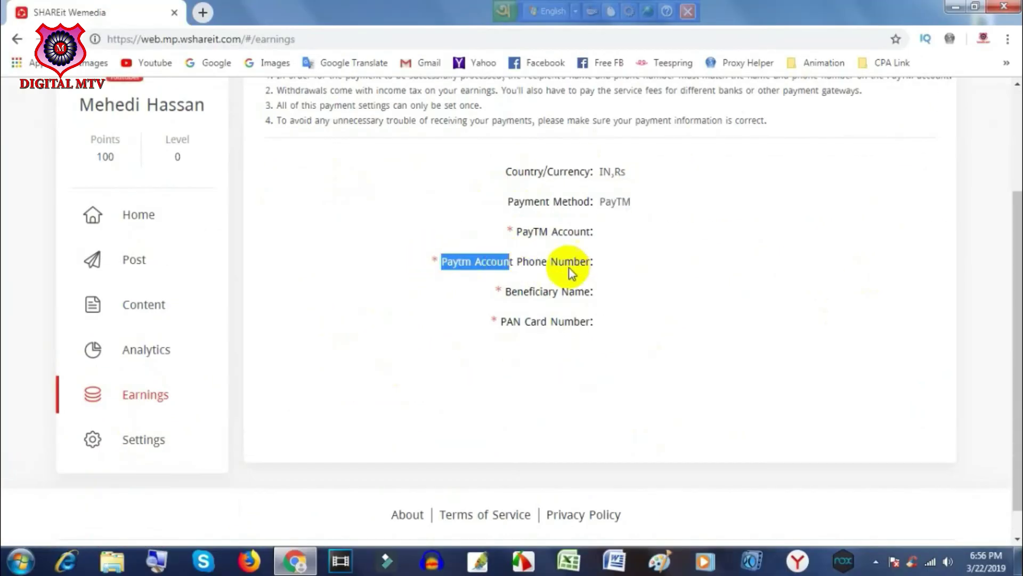
scroll(587, 347, "up", 3)
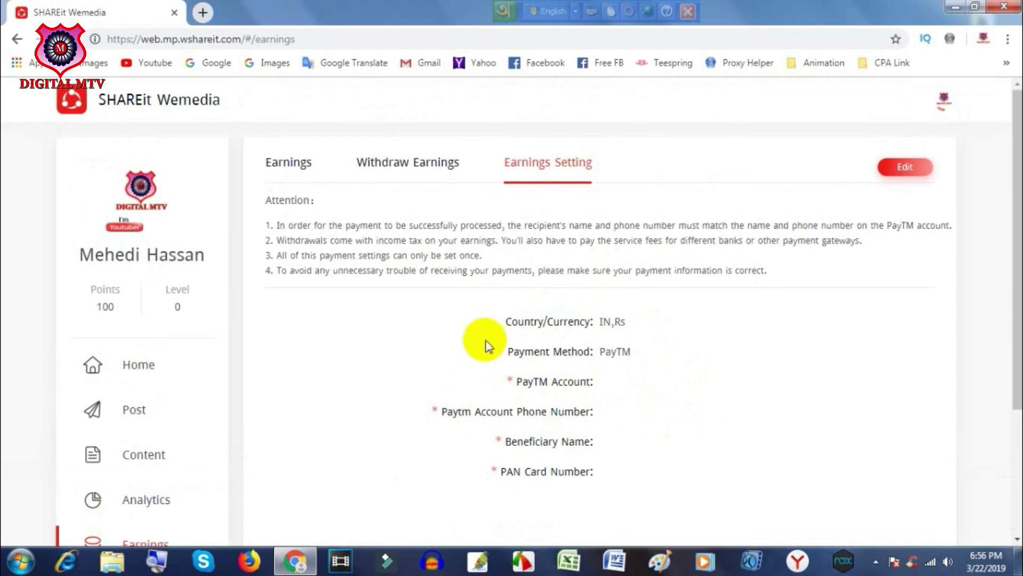
left_click_drag(541, 365, 616, 445)
left_click(392, 328)
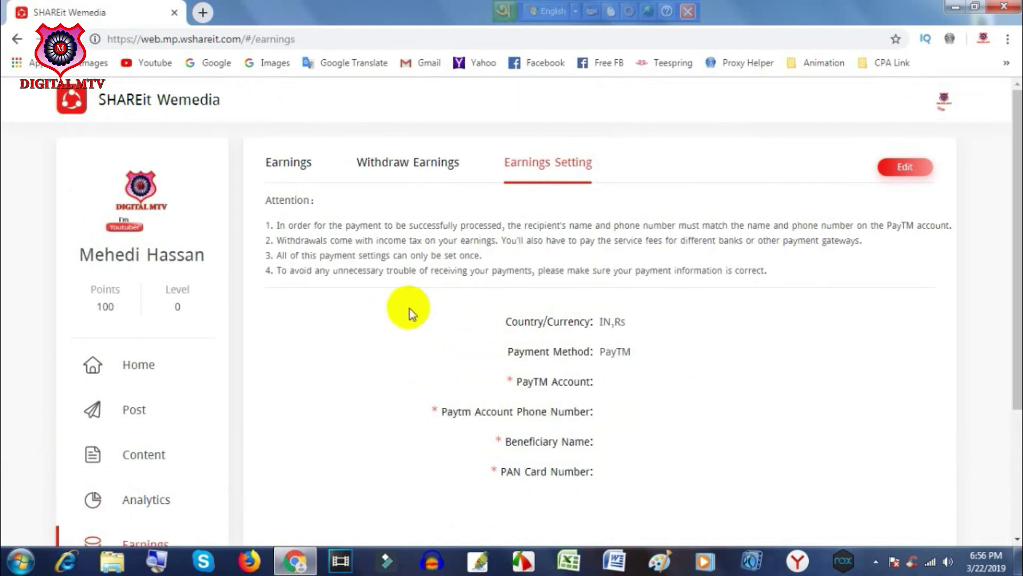
Read the Attention notes about payments and withdrawals in Earnings Setting
left_click_drag(262, 202, 795, 274)
left_click(394, 444)
scroll(394, 444, "down", 1)
scroll(394, 444, "down", 2)
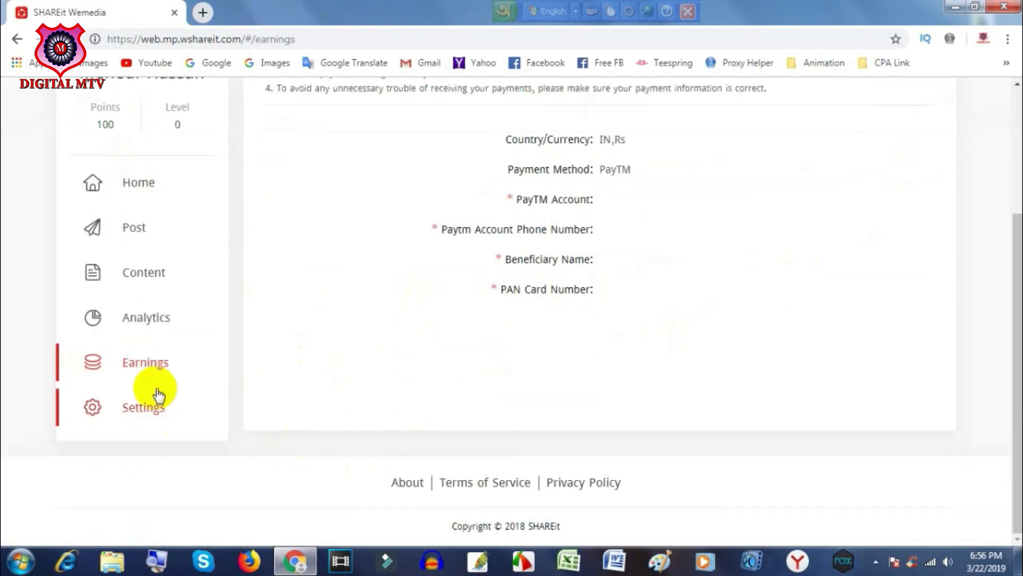